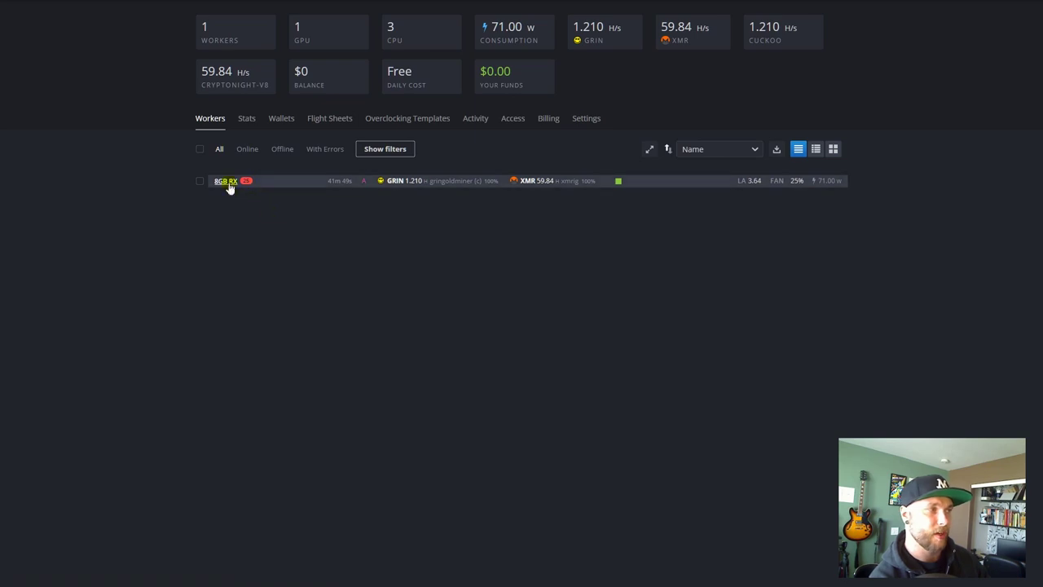
# - Go back to the Farms overview that lists the FlavorTown99 farm and RX570-1
pyautogui.hotkey('alt', 'Left')
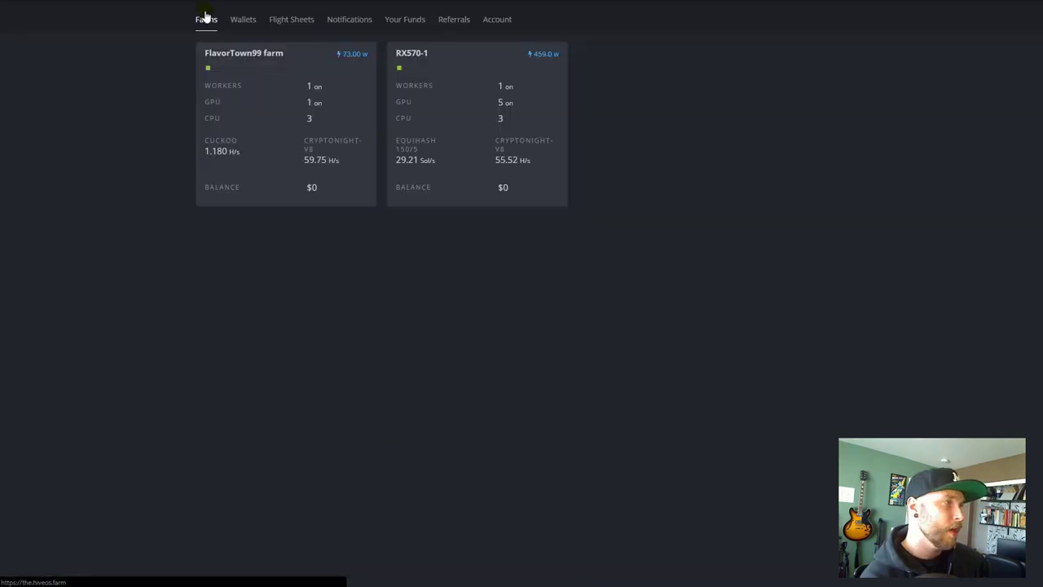
# - Go to the owner's Wallets list and start a new wallet
pyautogui.click(248, 28)
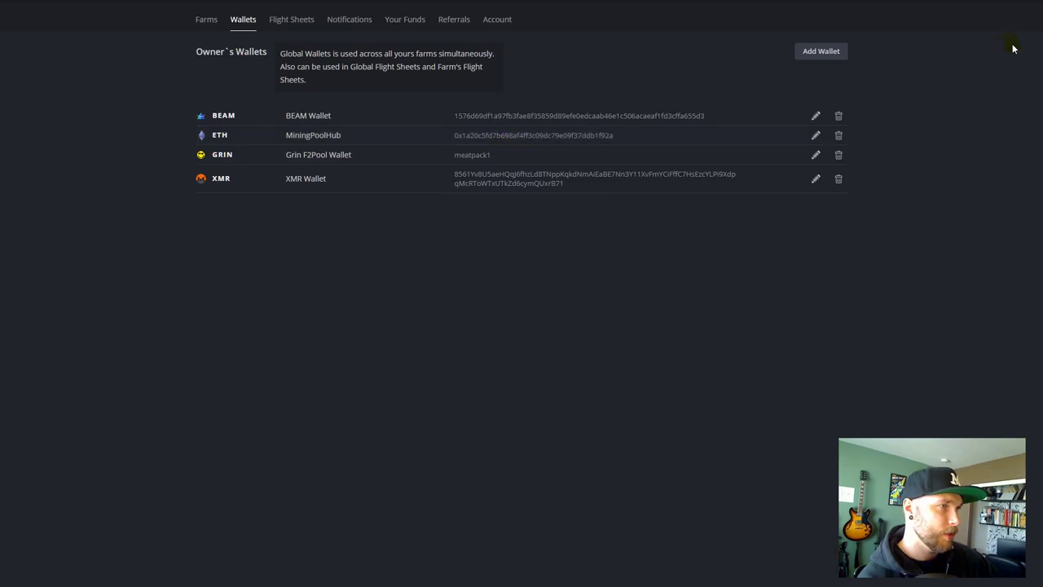
pyautogui.click(836, 50)
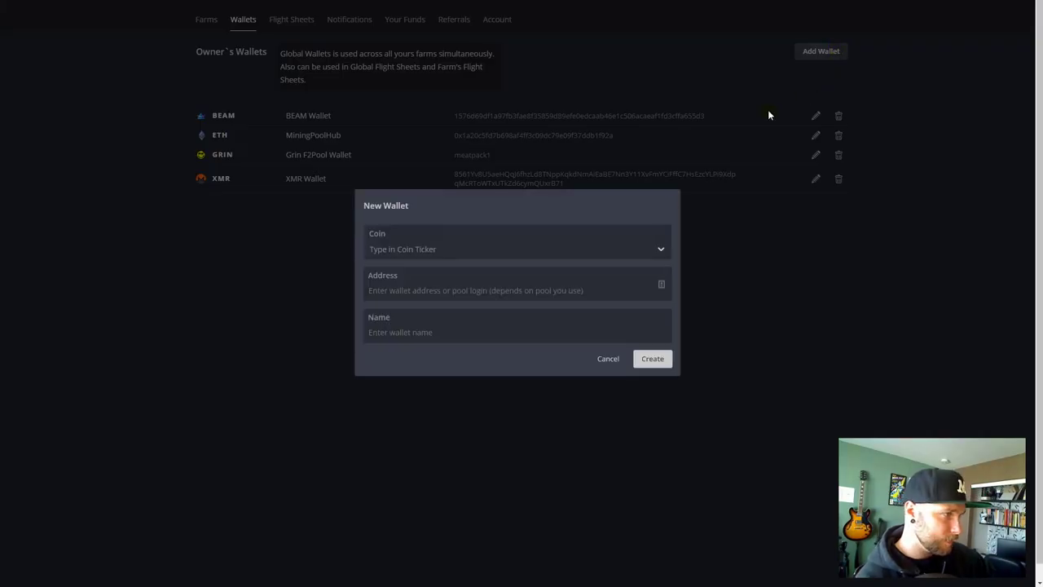
# - Set the new wallet's coin to GRIN and put the cursor in the Address field
pyautogui.click(445, 250)
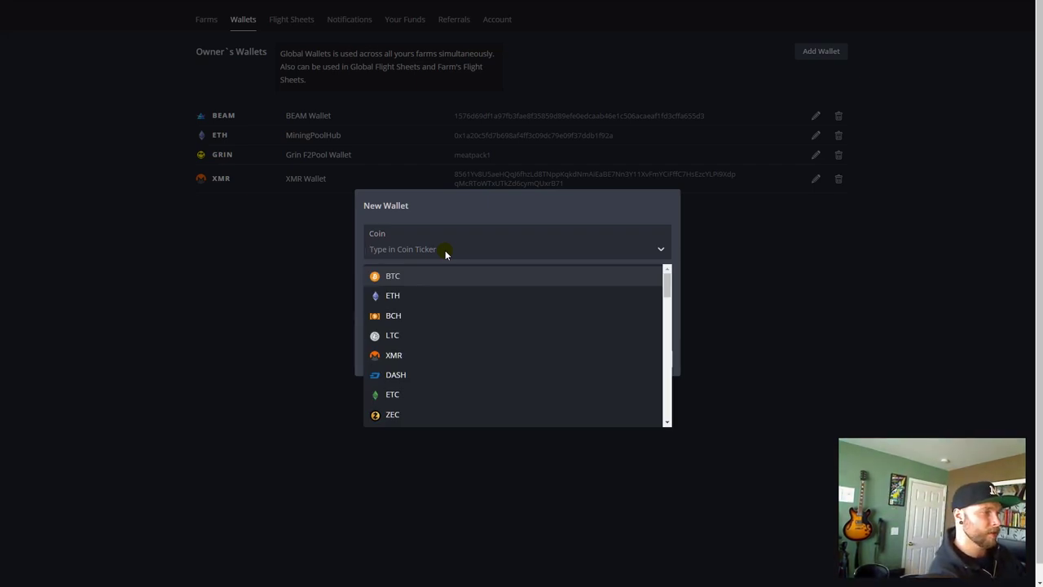
pyautogui.write('grin')
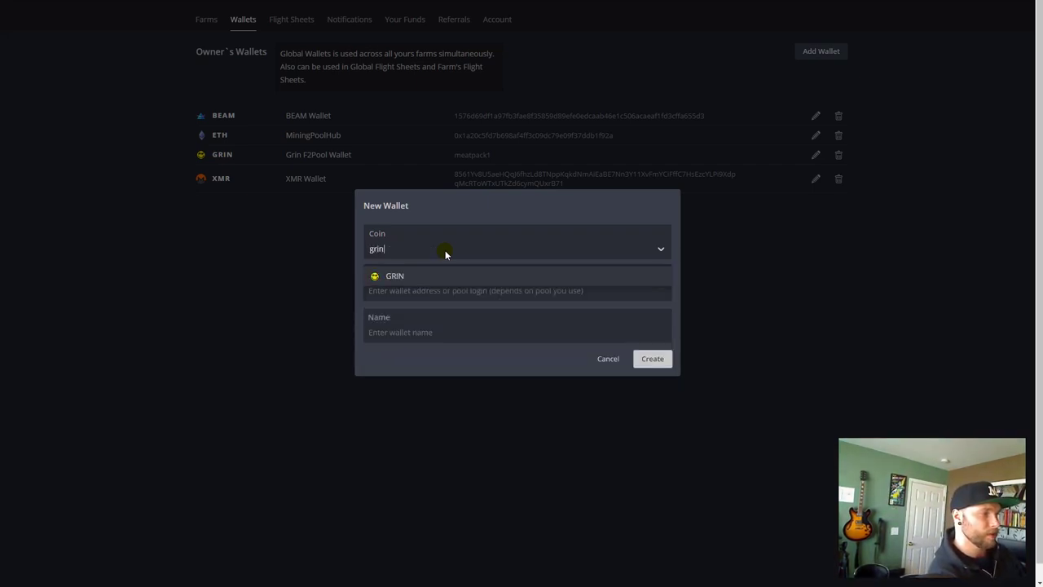
pyautogui.click(398, 275)
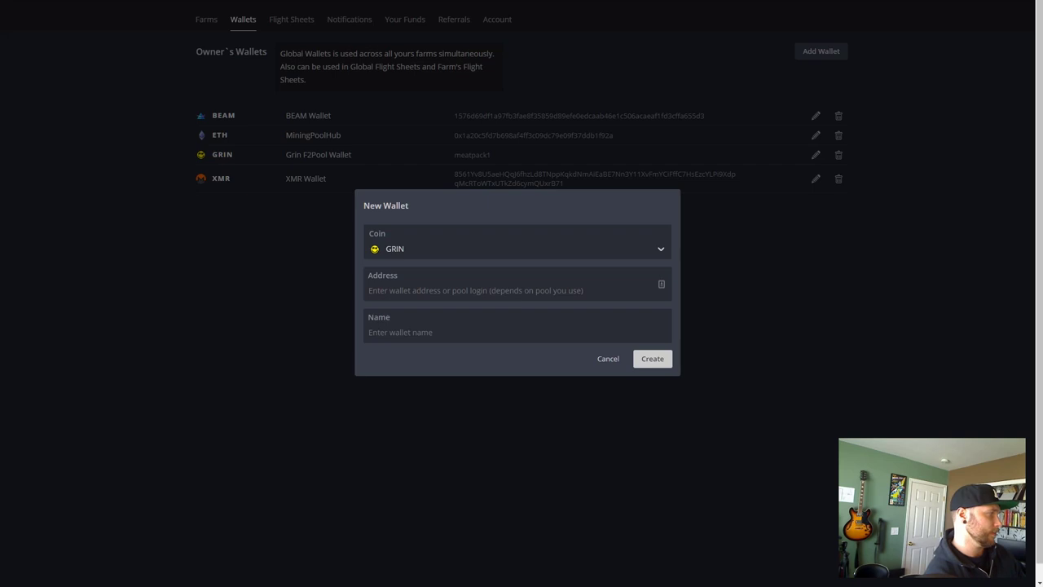
pyautogui.click(374, 293)
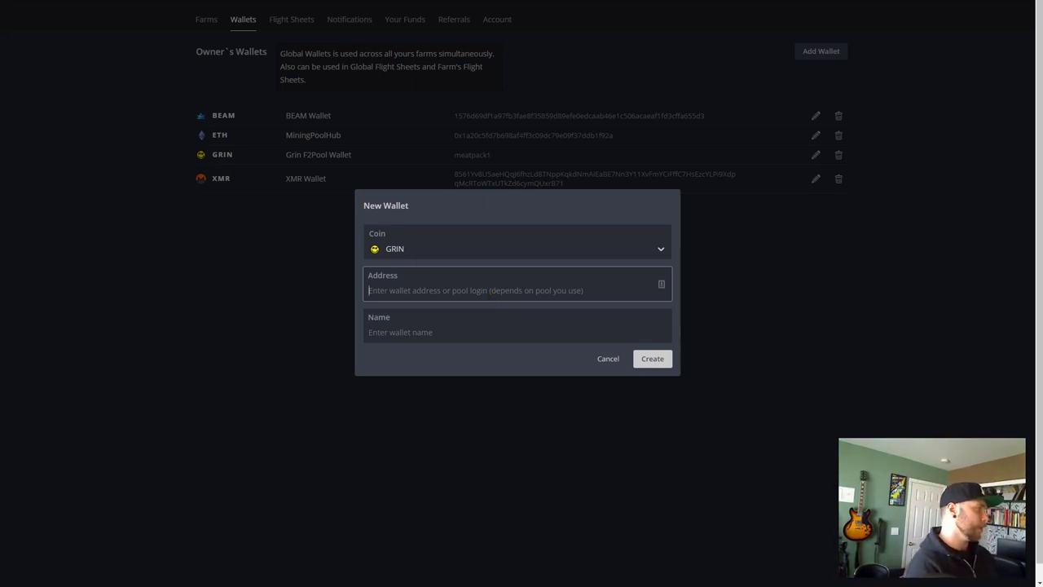
pyautogui.click(397, 291)
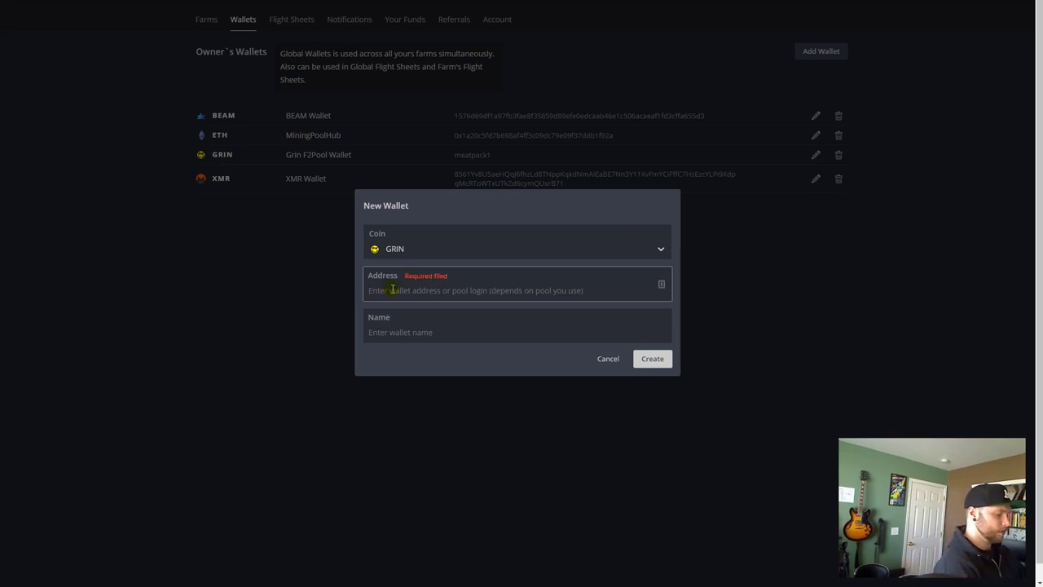
# - Enter YourF2PoolNameHere.Rig001 as the wallet address
pyautogui.write('asd')
pyautogui.press('BackSpace')
pyautogui.press('BackSpace')
pyautogui.press('BackSpace')
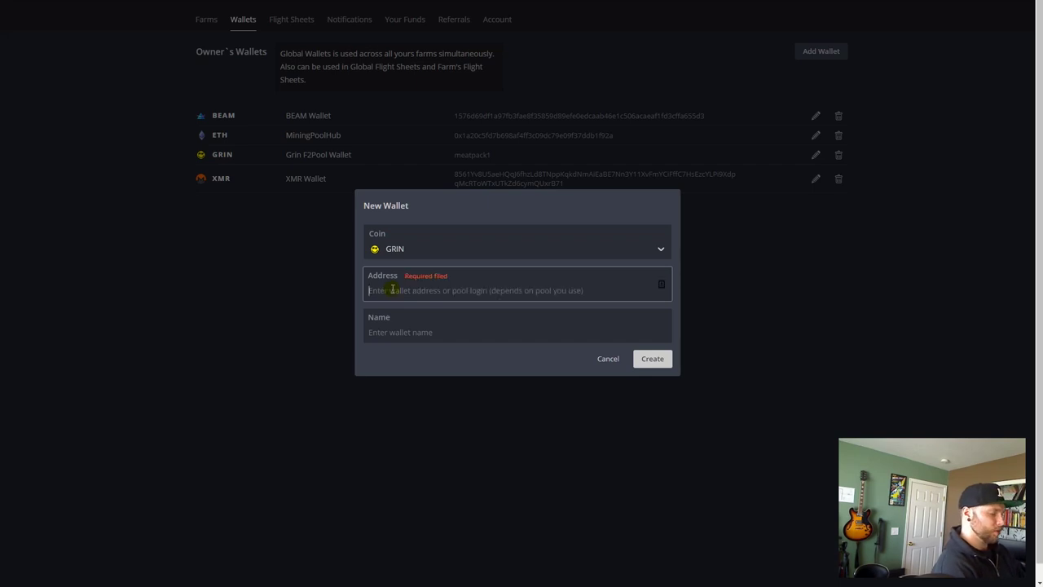
pyautogui.write('YourF')
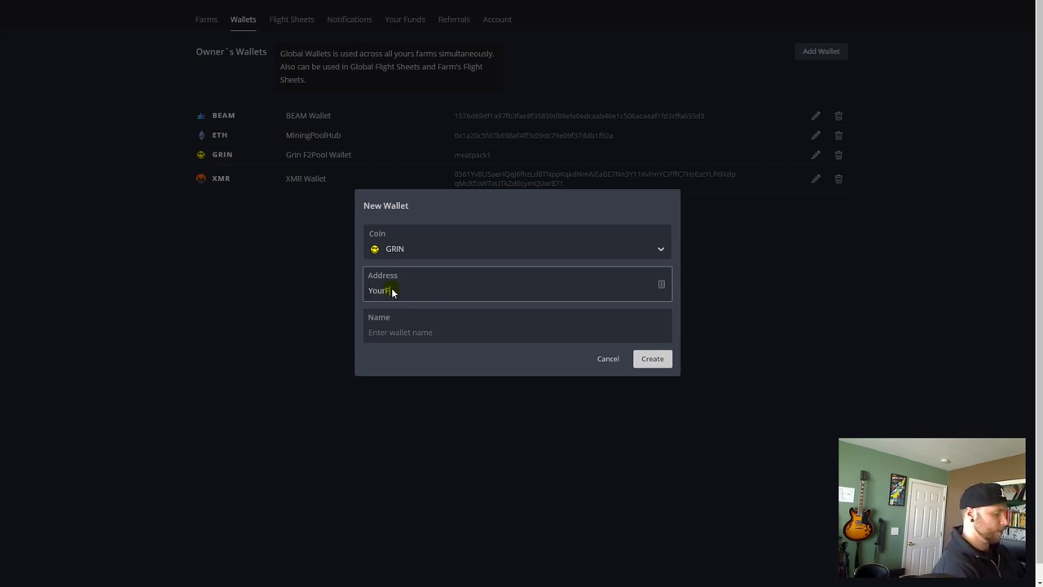
pyautogui.write('2PoolName')
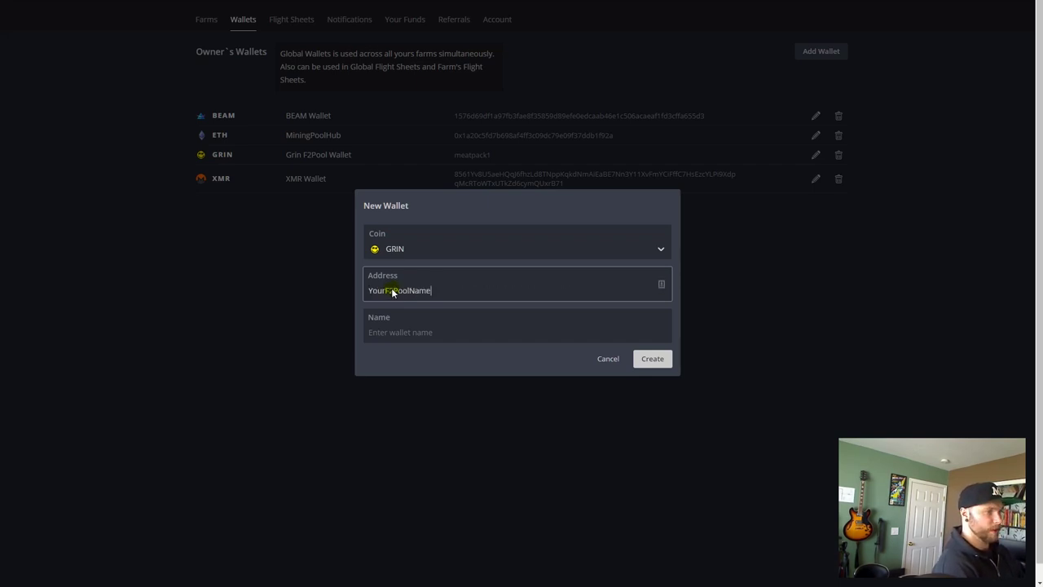
pyautogui.write('Here.Rig001')
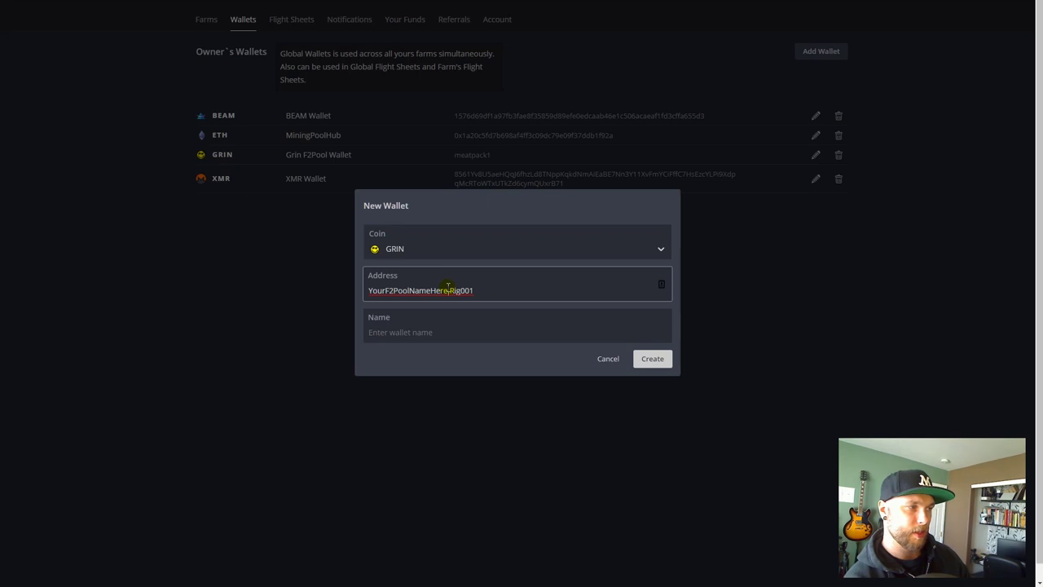
pyautogui.moveTo(449, 288); pyautogui.dragTo(367, 291)
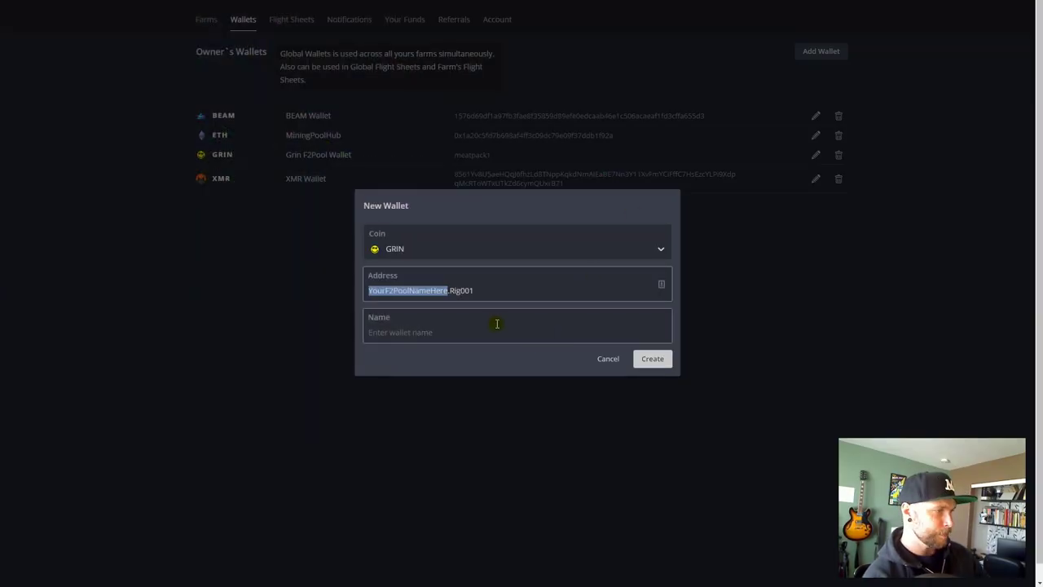
pyautogui.click(456, 290)
pyautogui.moveTo(444, 291); pyautogui.dragTo(544, 302)
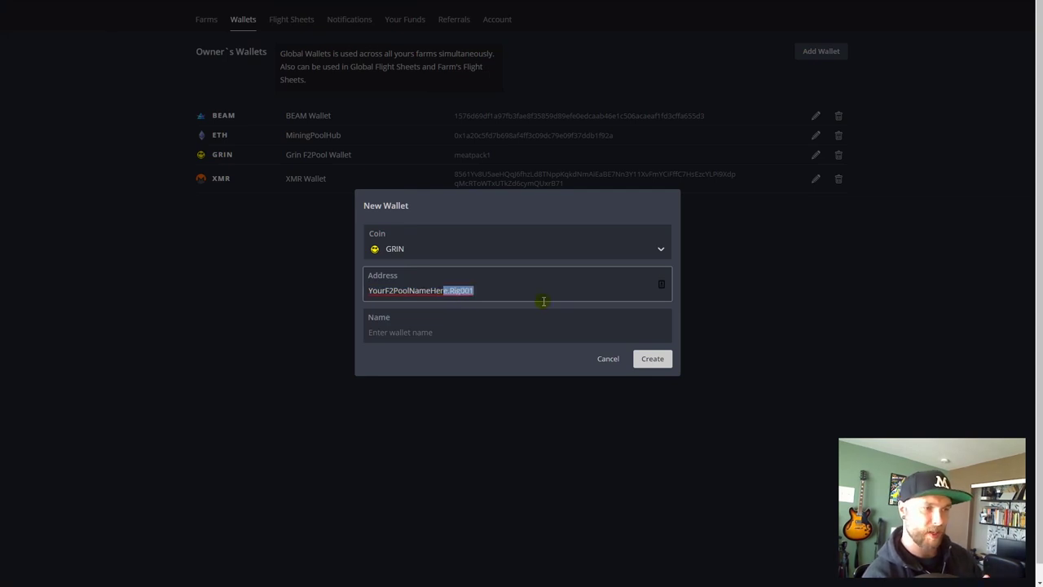
# - Name the wallet 'F2 Pool Wallet Example', create it, and go to Flight Sheets
pyautogui.click(422, 333)
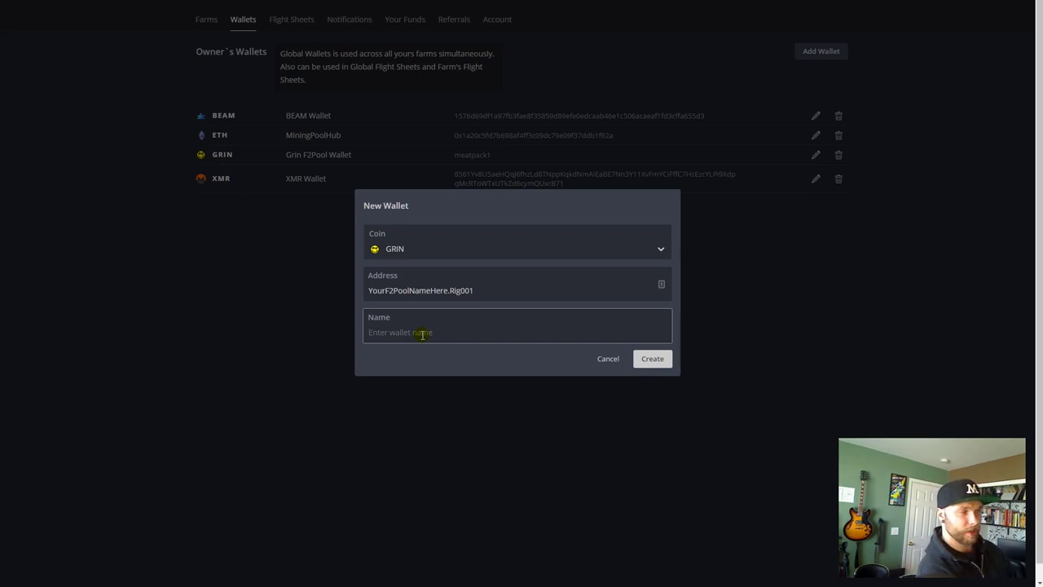
pyautogui.write('F2')
pyautogui.press('BackSpace')
pyautogui.press('BackSpace')
pyautogui.write('F2')
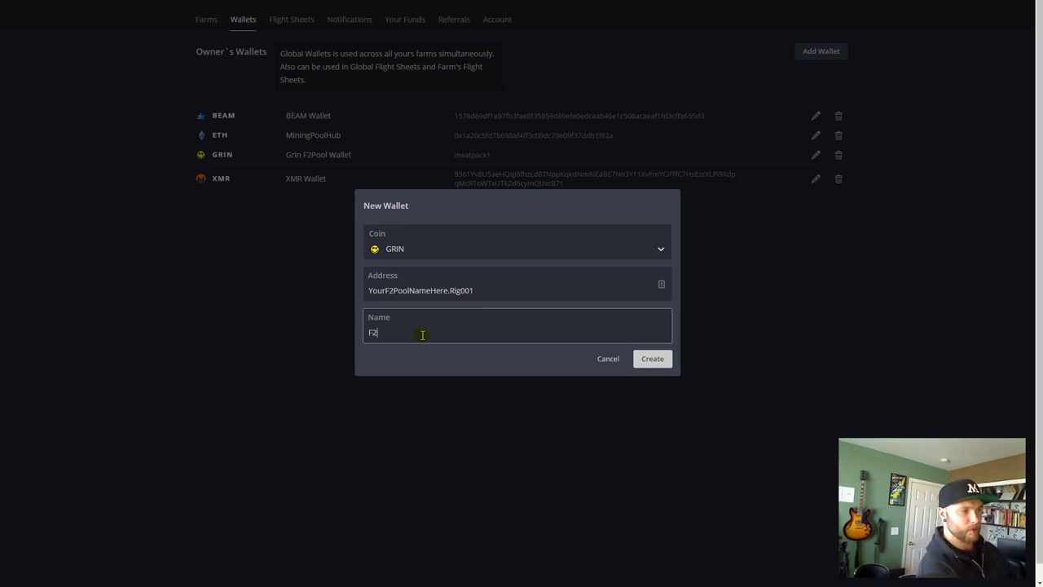
pyautogui.write(' W')
pyautogui.press('BackSpace')
pyautogui.write('Pool Wallet')
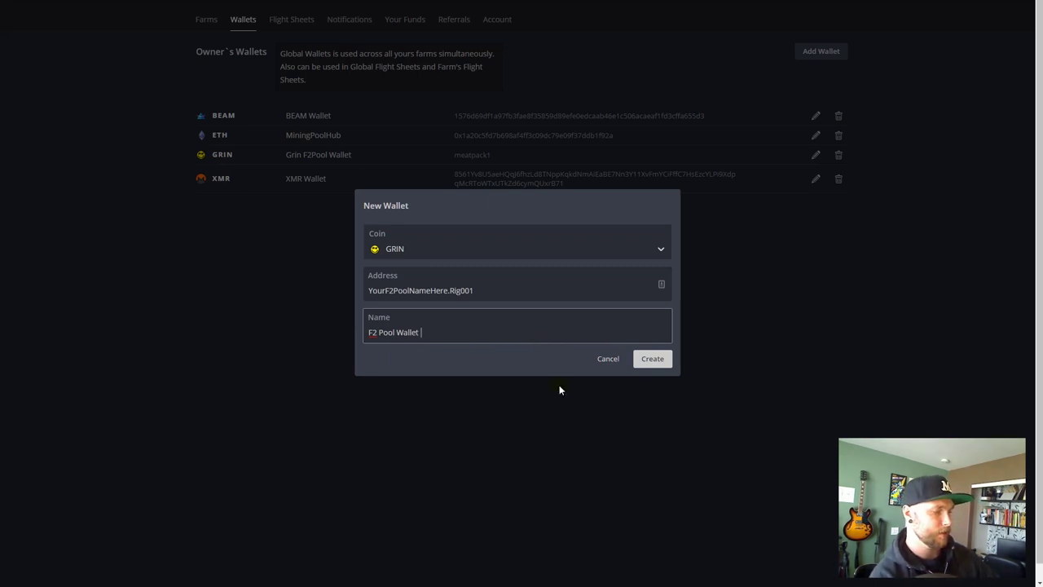
pyautogui.write('Example')
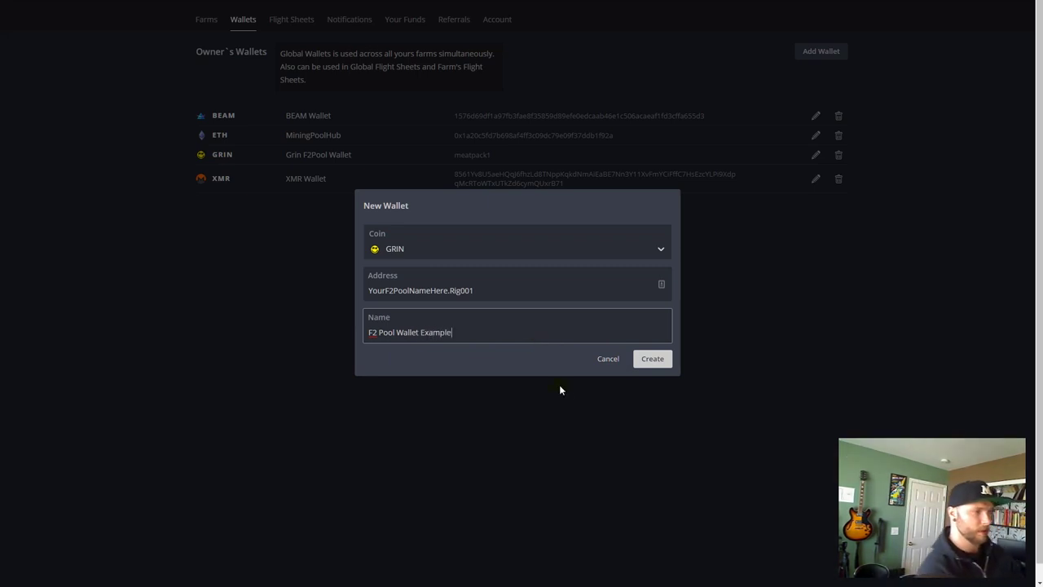
pyautogui.click(658, 364)
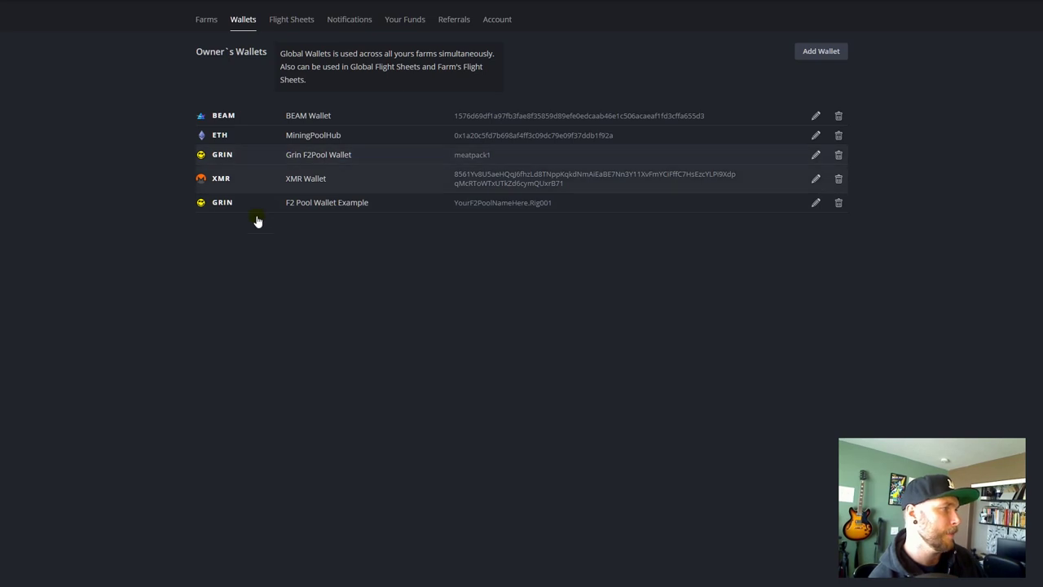
pyautogui.click(292, 23)
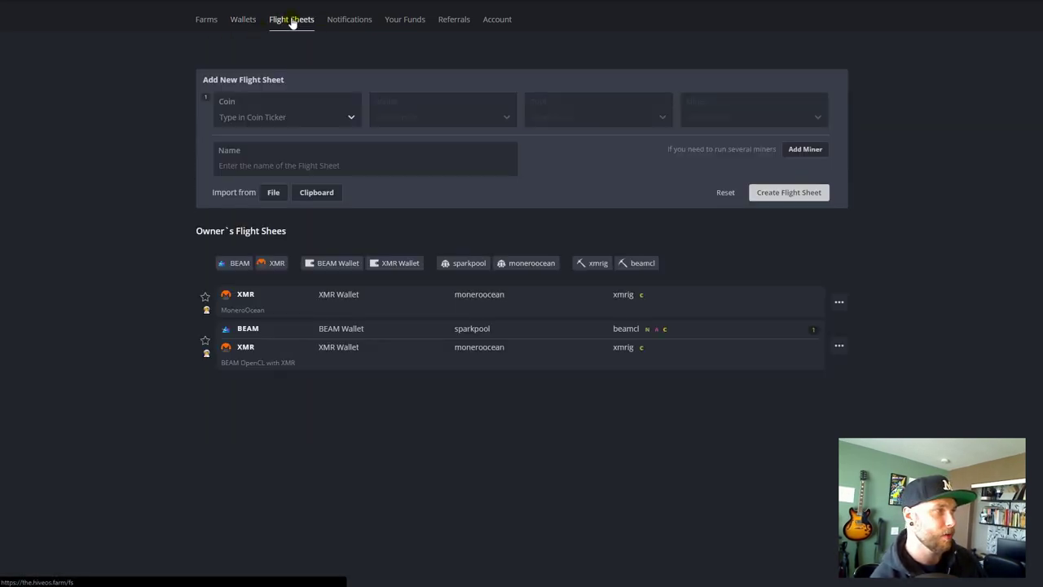
# - Set the flight sheet to GRIN with the F2 Pool Wallet Example wallet, pool configured in miner
pyautogui.click(331, 118)
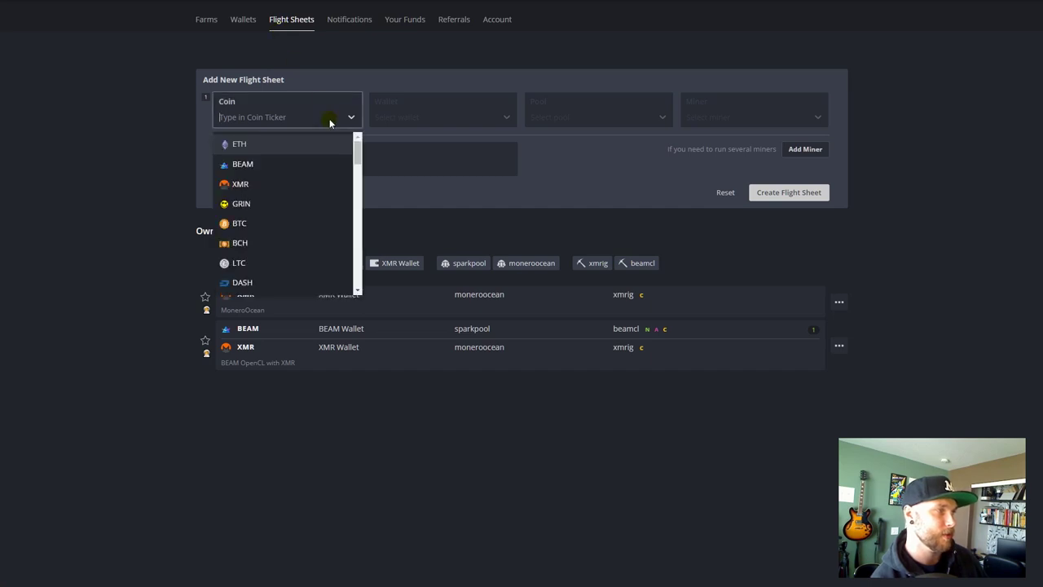
pyautogui.write('grn')
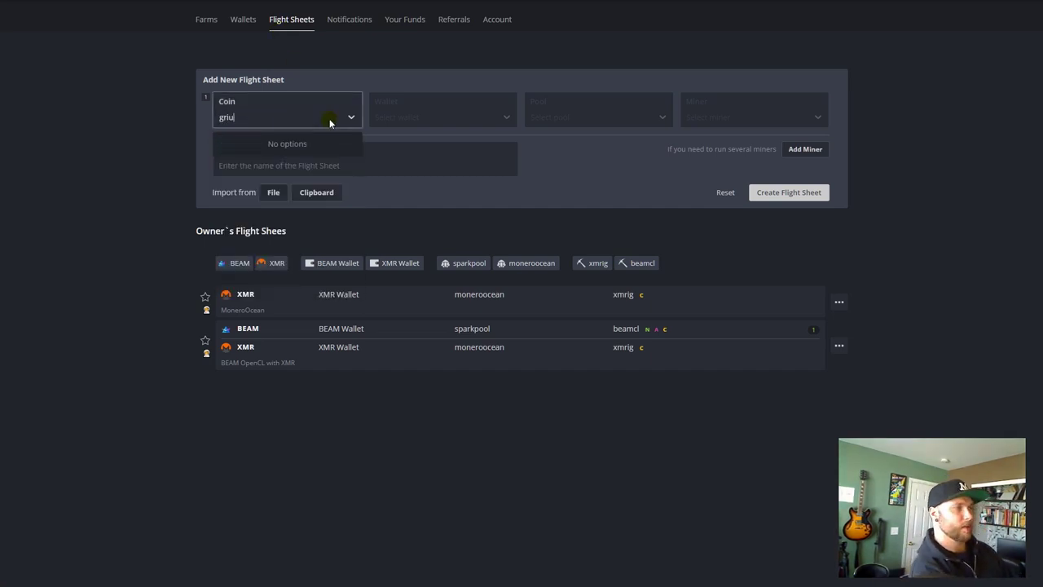
pyautogui.press('BackSpace')
pyautogui.write('i')
pyautogui.press('Return')
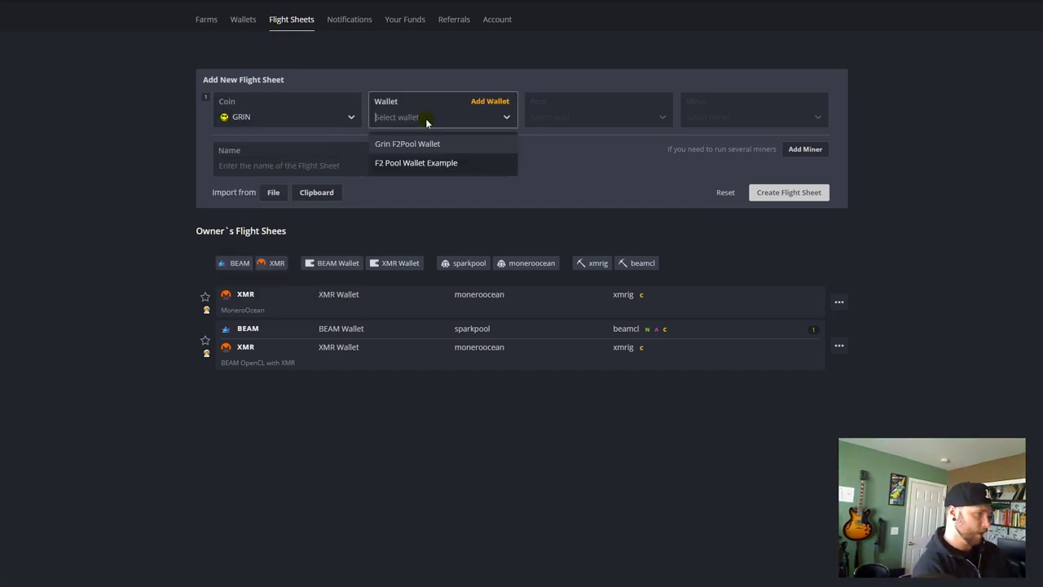
pyautogui.click(448, 163)
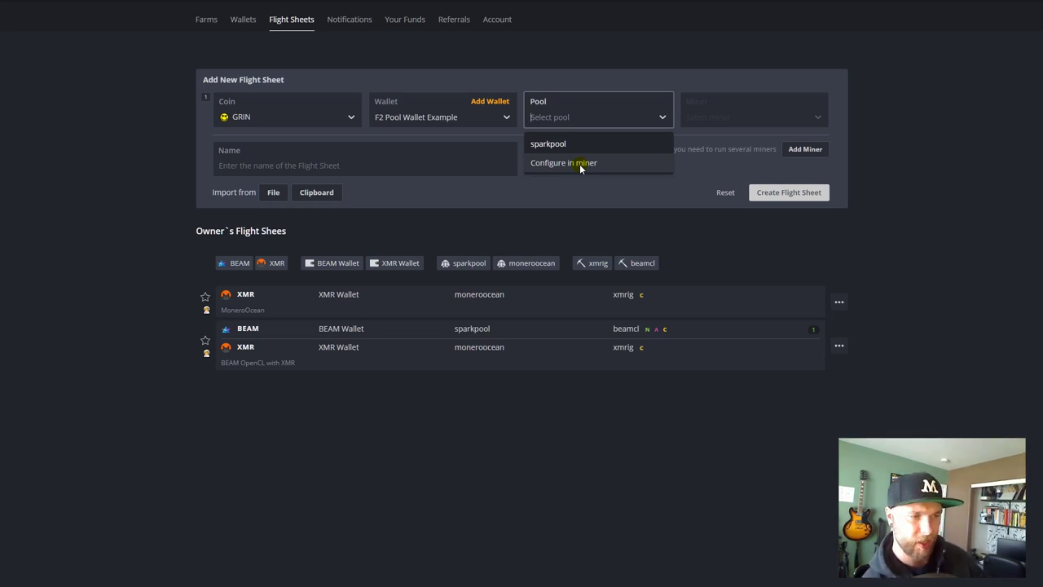
pyautogui.click(581, 165)
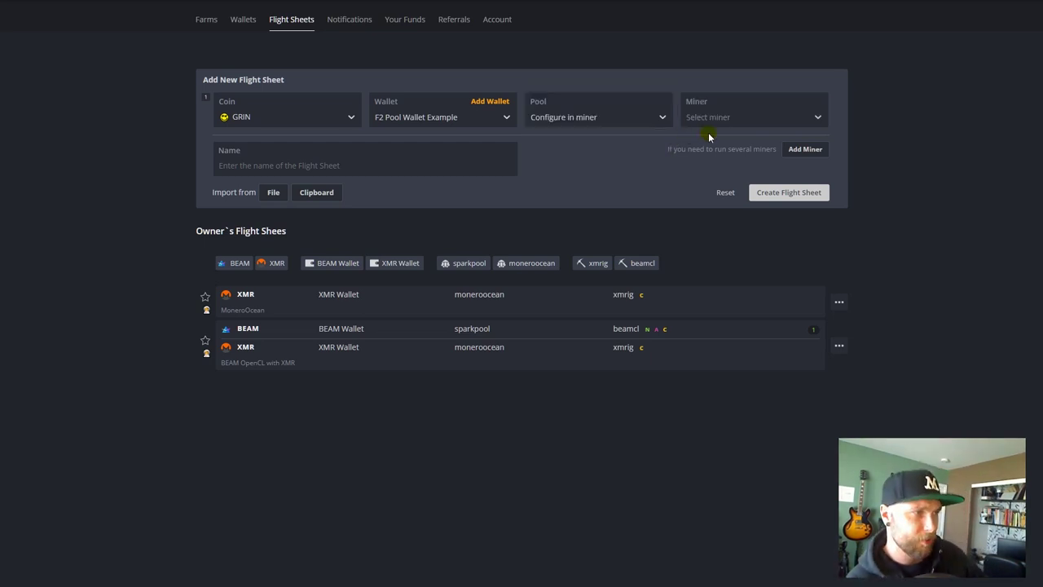
# - Choose the Custom miner, name the sheet 'Grin F2 Pool Example', and open its miner config
pyautogui.click(709, 120)
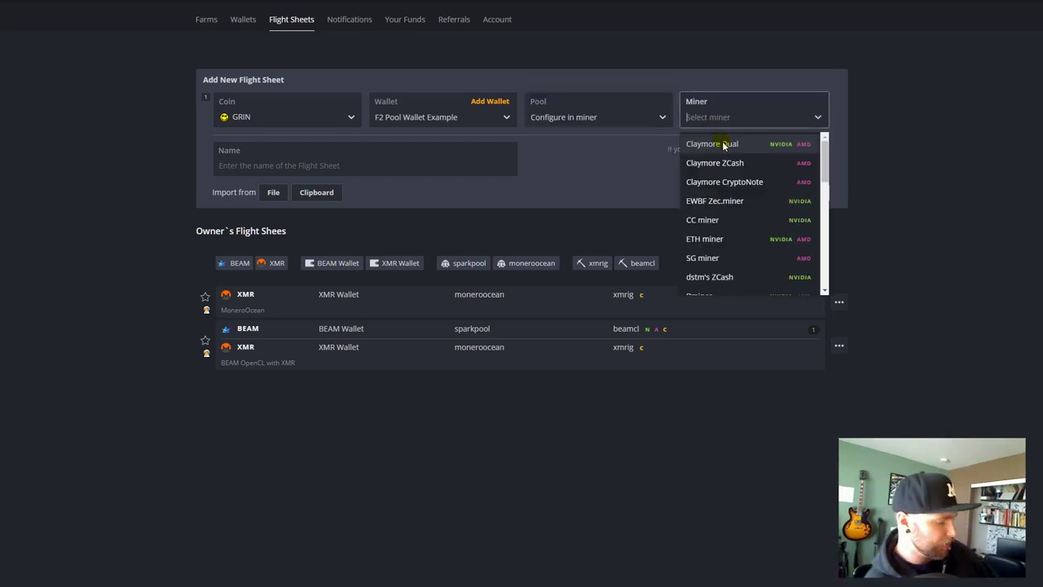
pyautogui.write('custom')
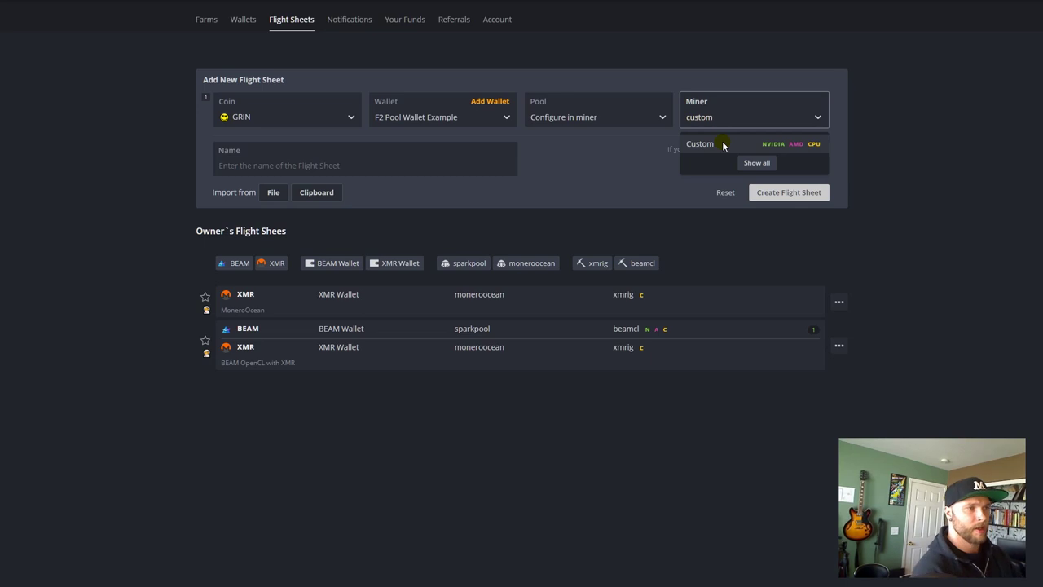
pyautogui.click(722, 145)
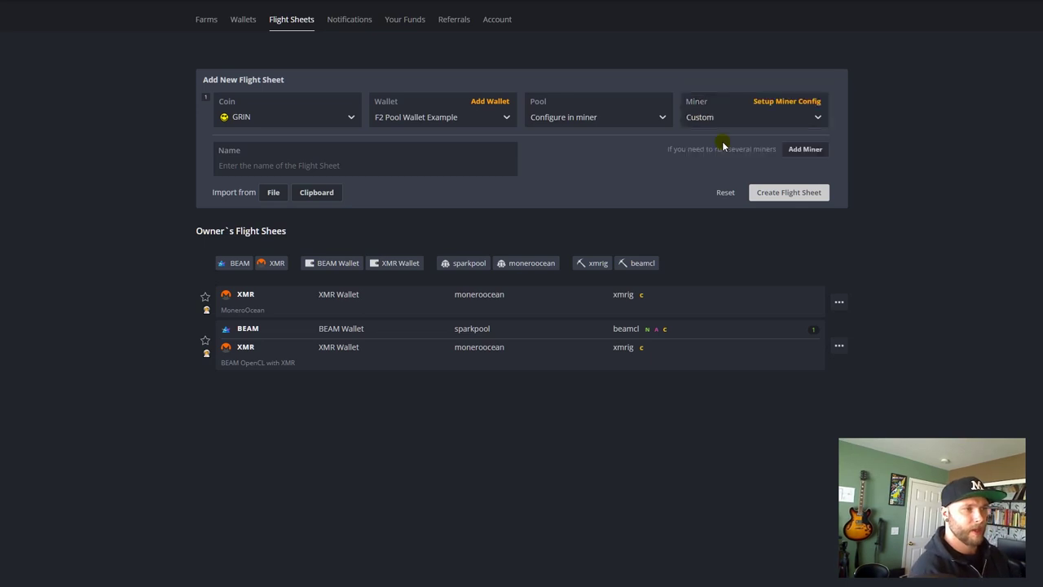
pyautogui.click(406, 166)
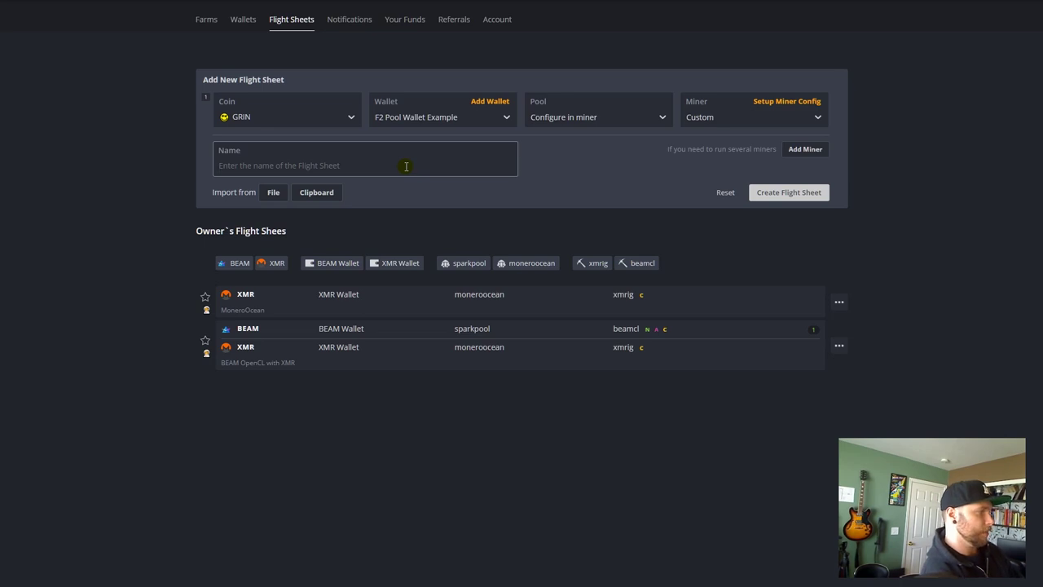
pyautogui.write('Grin F2')
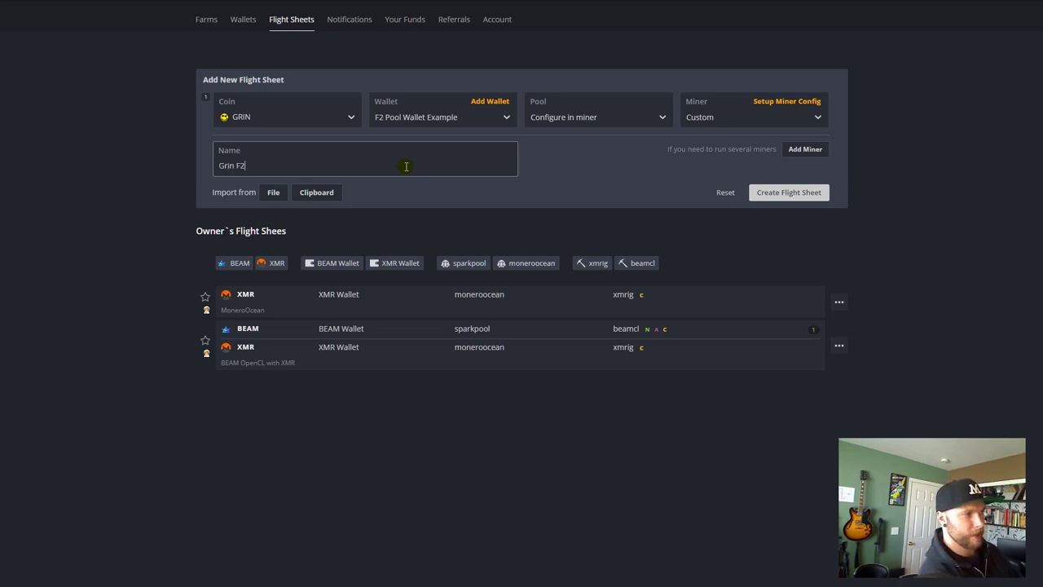
pyautogui.write(' Pool Example')
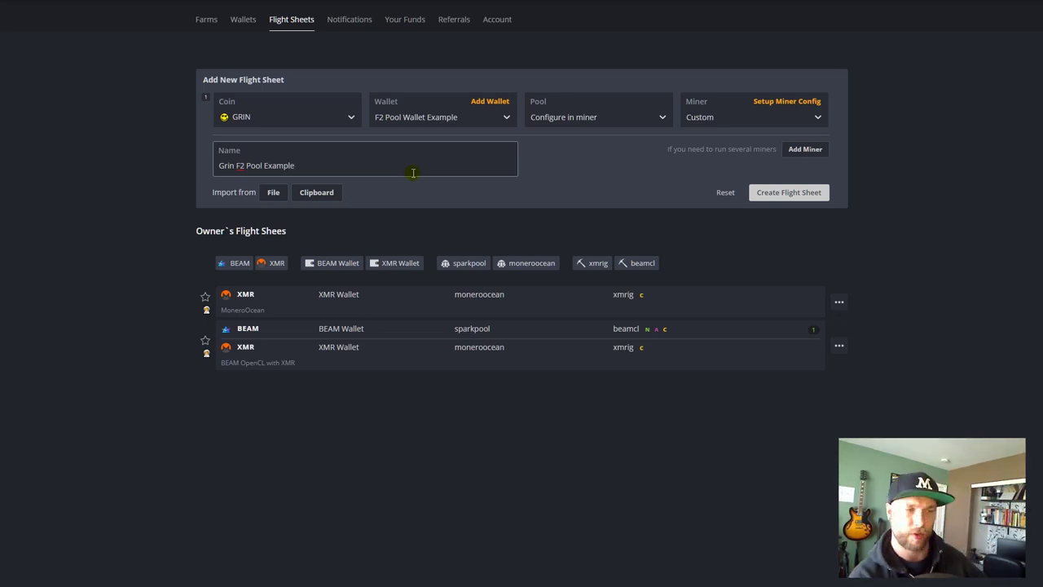
pyautogui.click(791, 82)
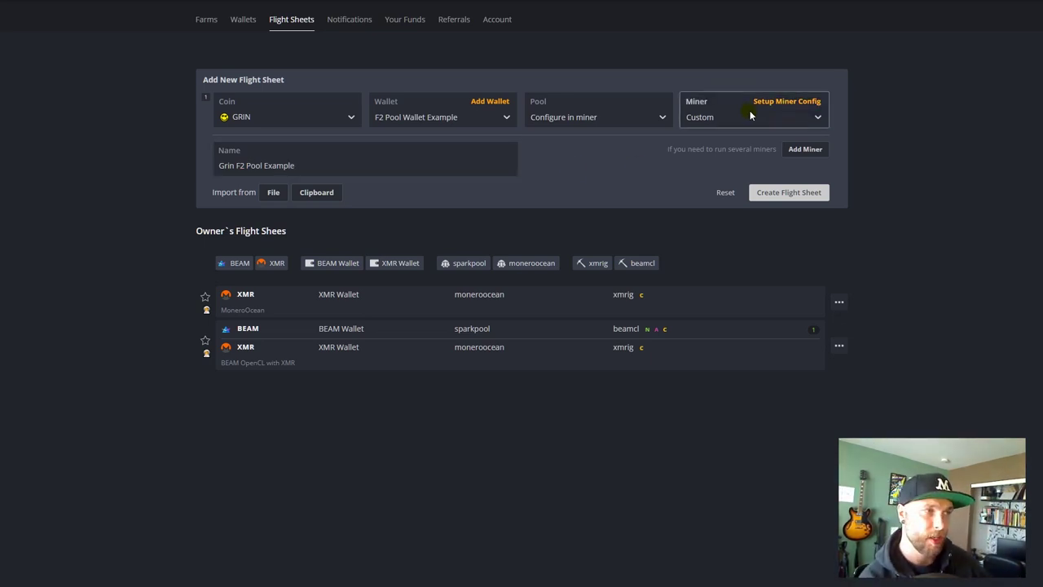
pyautogui.click(796, 102)
# - Set miner name gringoldminer and paste the GitHub gringoldminer-2.6.tar.gz installation URL
pyautogui.click(492, 193)
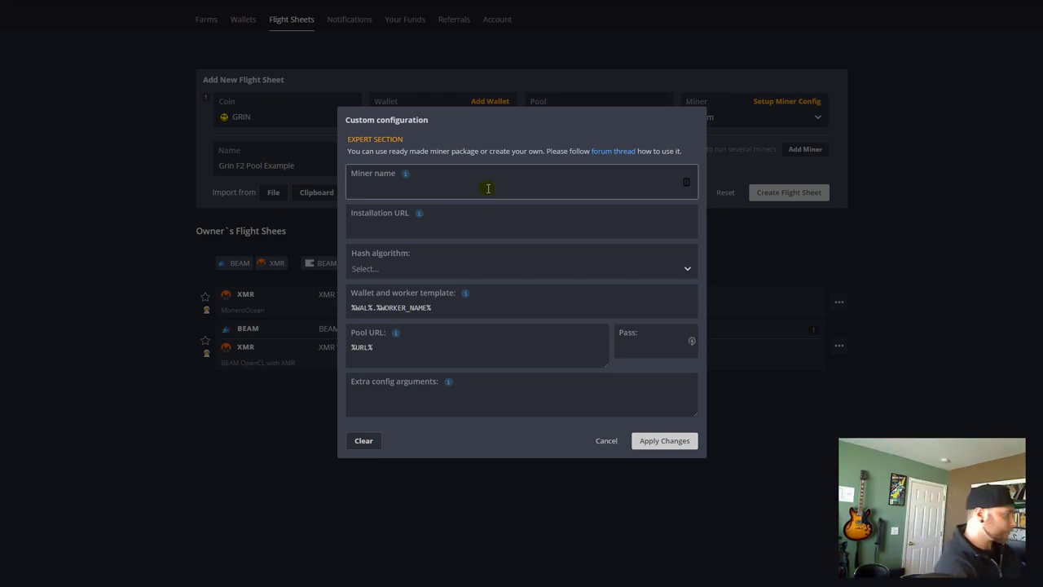
pyautogui.write('Grin')
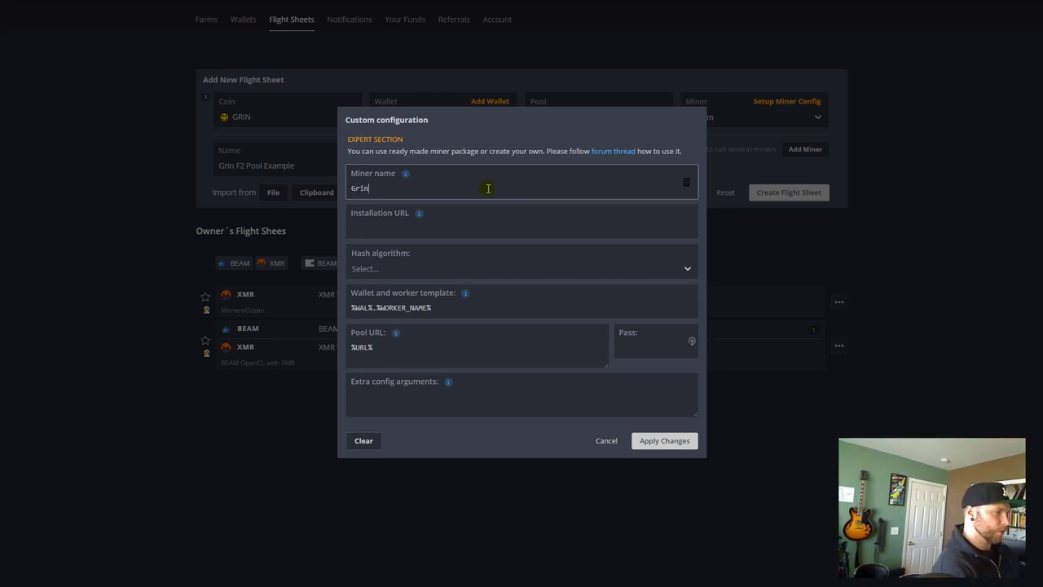
pyautogui.write('GoldMiner')
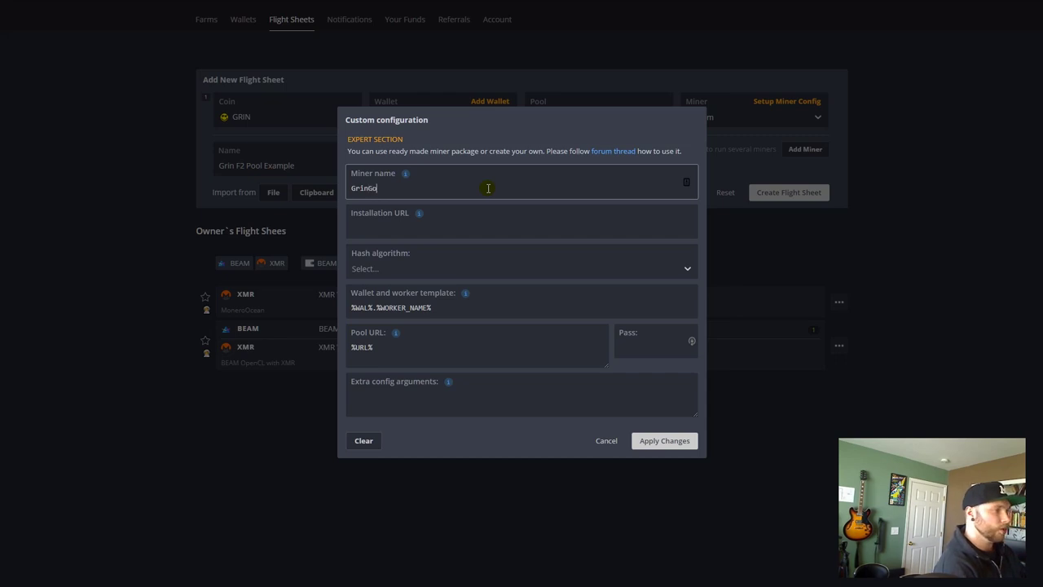
pyautogui.press('Tab')
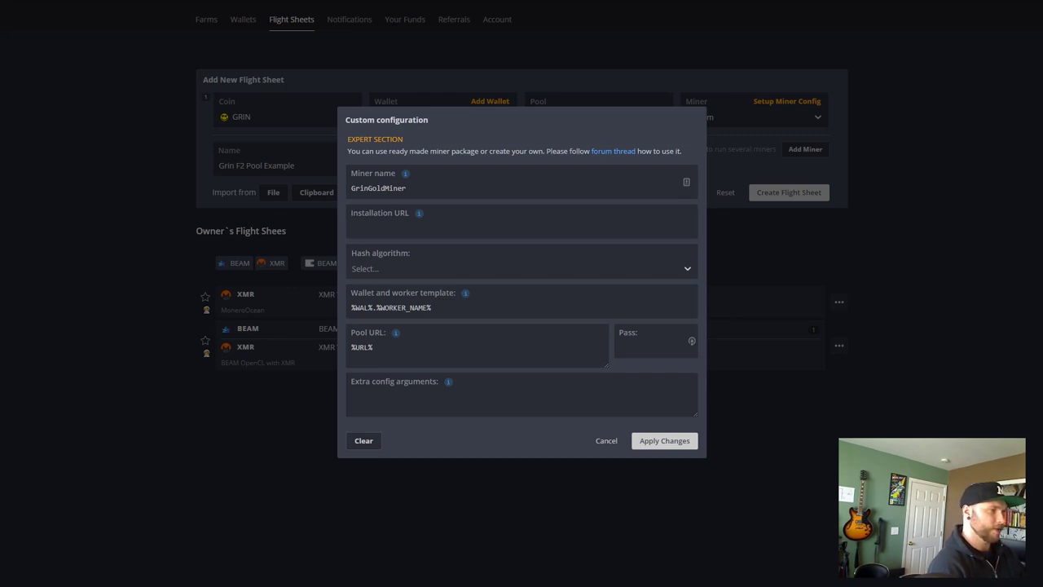
pyautogui.click(424, 235)
pyautogui.write('https://github.com/ATrump/HiveMinersIntegrations/raw/master/gringoldminer-2.6.tar.gz')
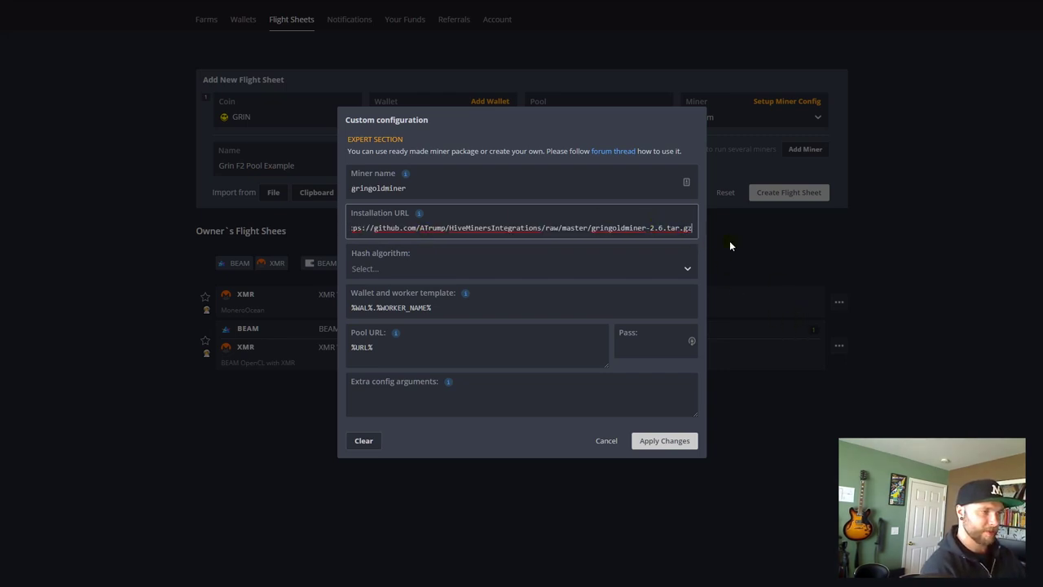
pyautogui.press('Home')
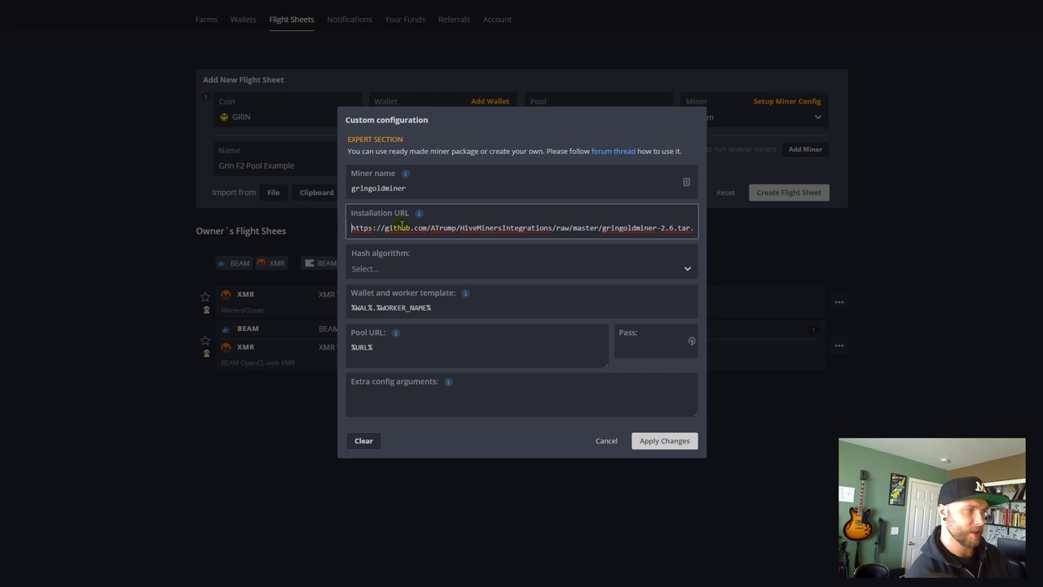
pyautogui.press('End')
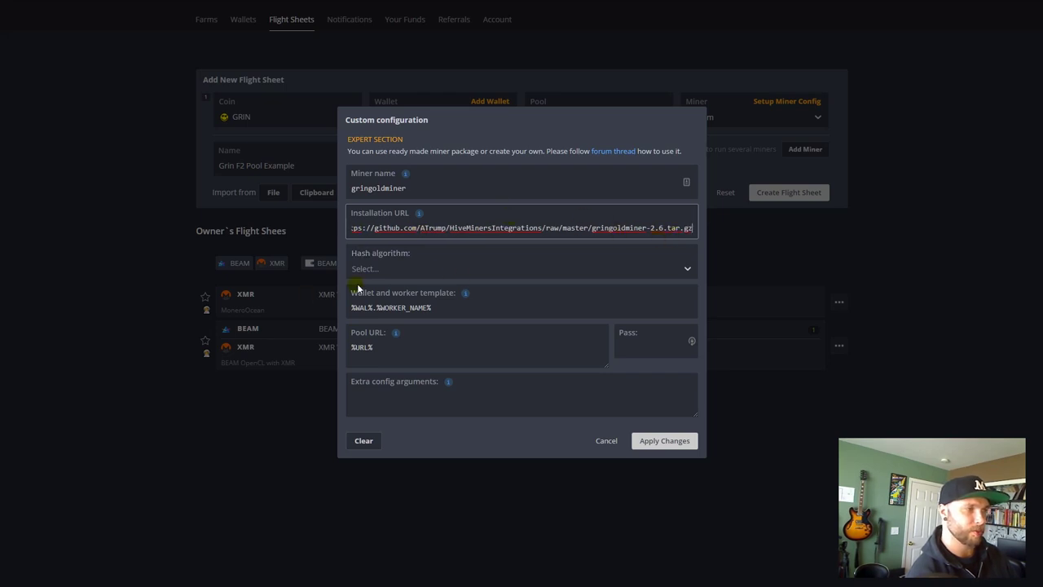
pyautogui.click(559, 270)
# - Choose the cuckoo hash algorithm and set the wallet template to YourF2PoolNameHere.Rig001
pyautogui.click(462, 270)
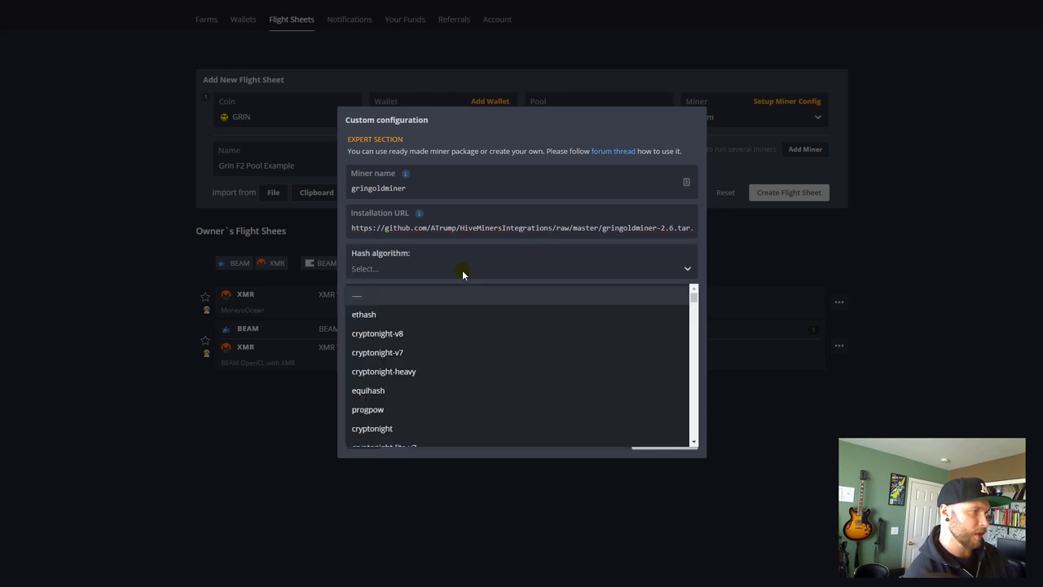
pyautogui.write('cu')
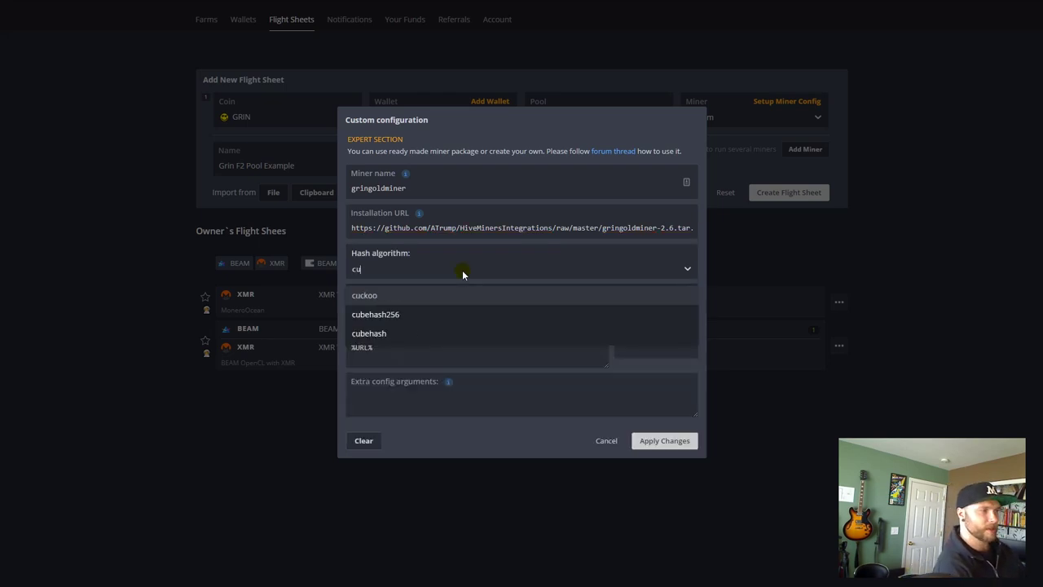
pyautogui.click(361, 296)
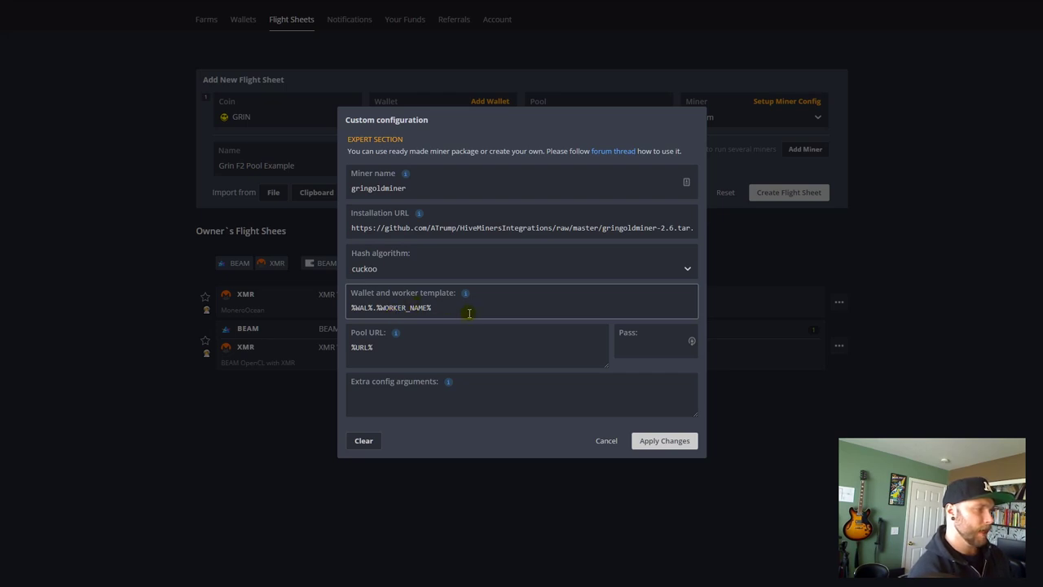
pyautogui.moveTo(482, 312); pyautogui.dragTo(303, 311)
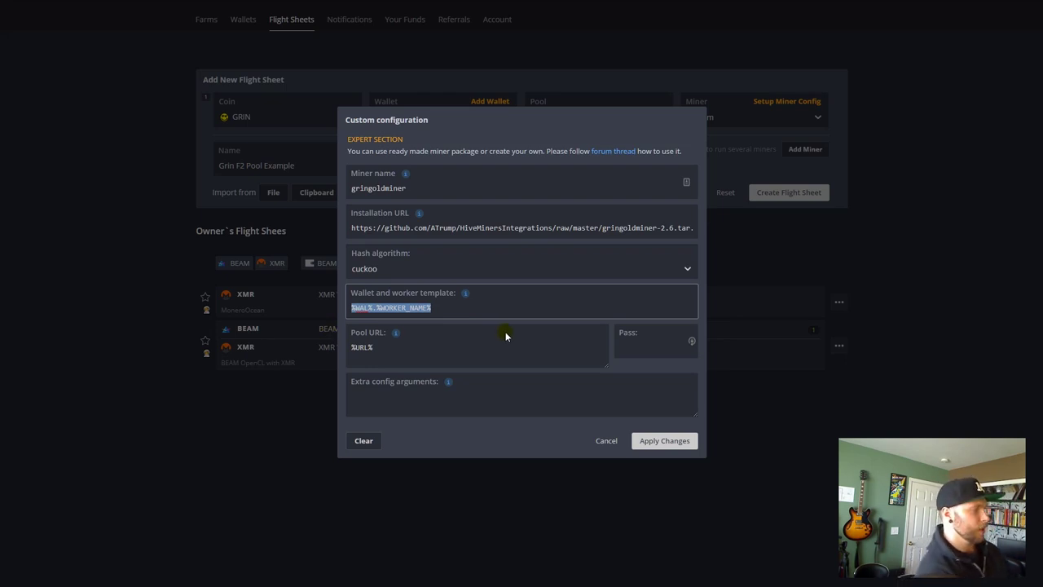
pyautogui.write('Yo')
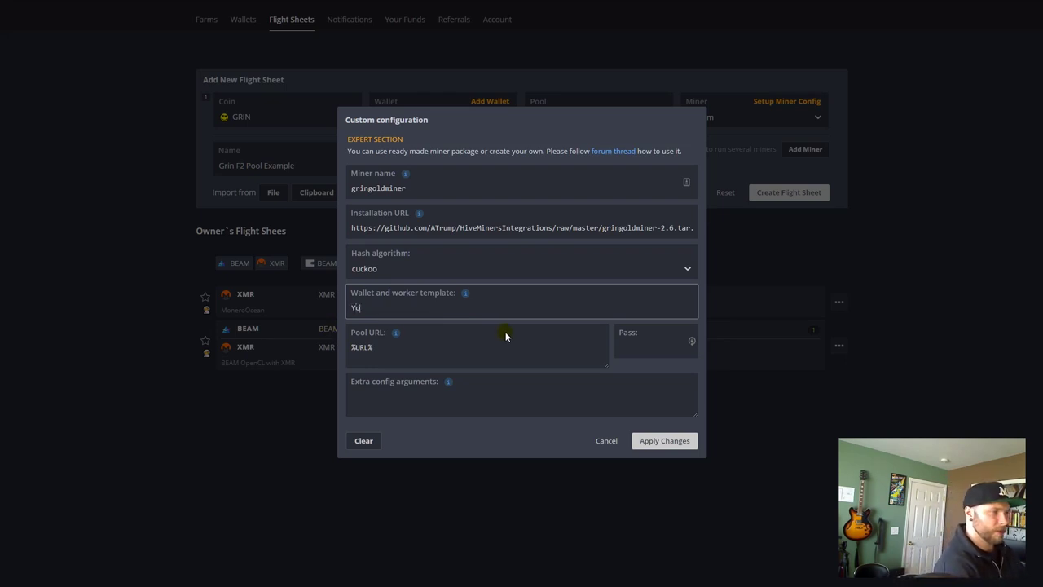
pyautogui.write('urF2')
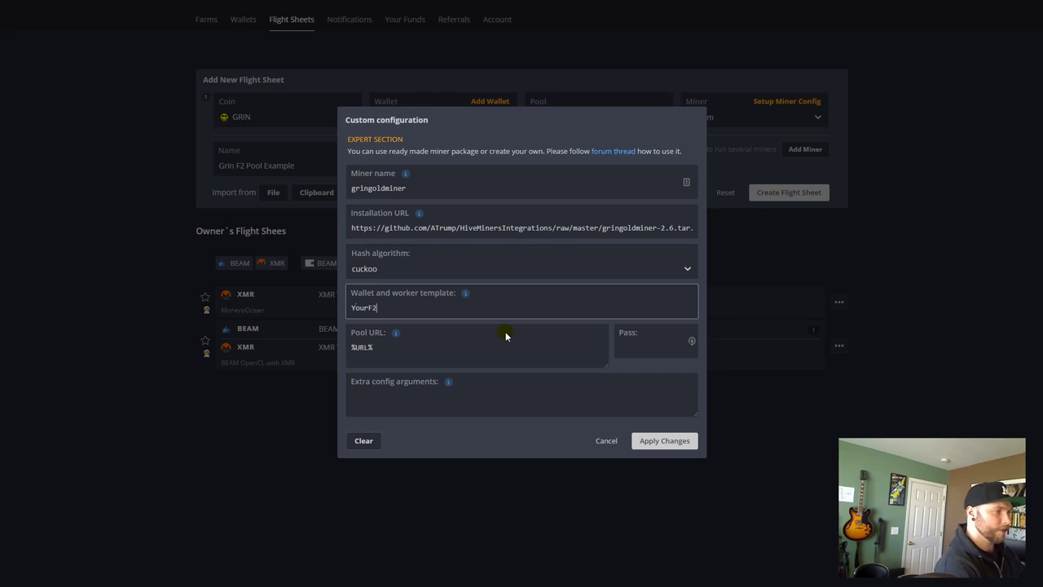
pyautogui.write('PoolNameHere.')
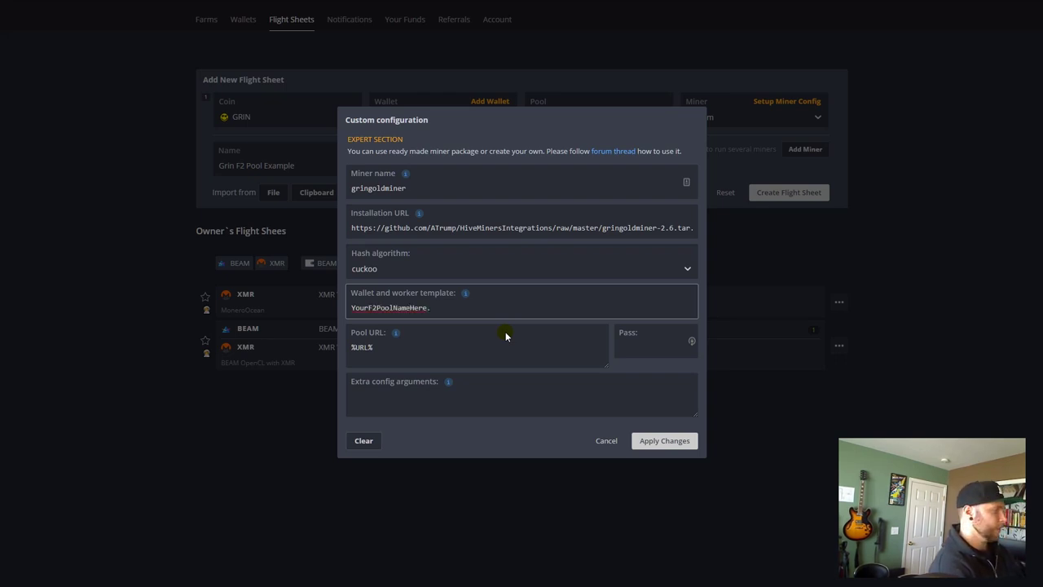
pyautogui.write('Rig')
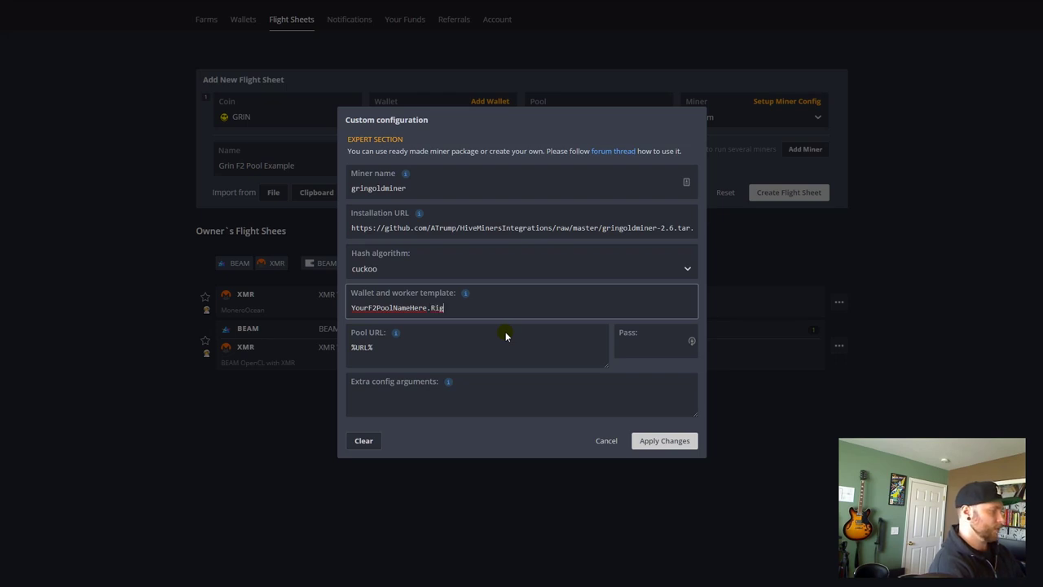
pyautogui.write('001')
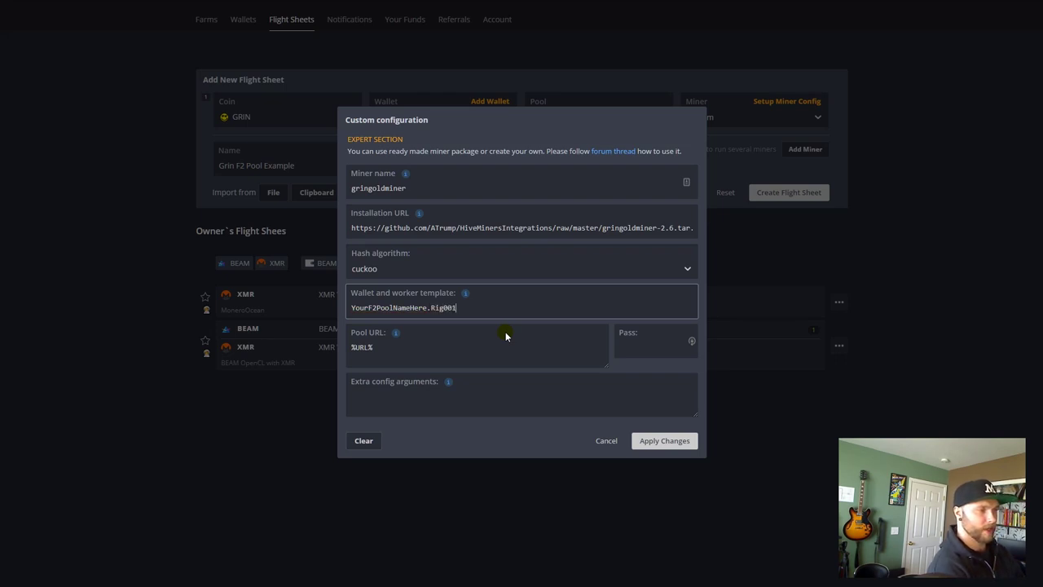
pyautogui.moveTo(427, 309); pyautogui.dragTo(329, 305)
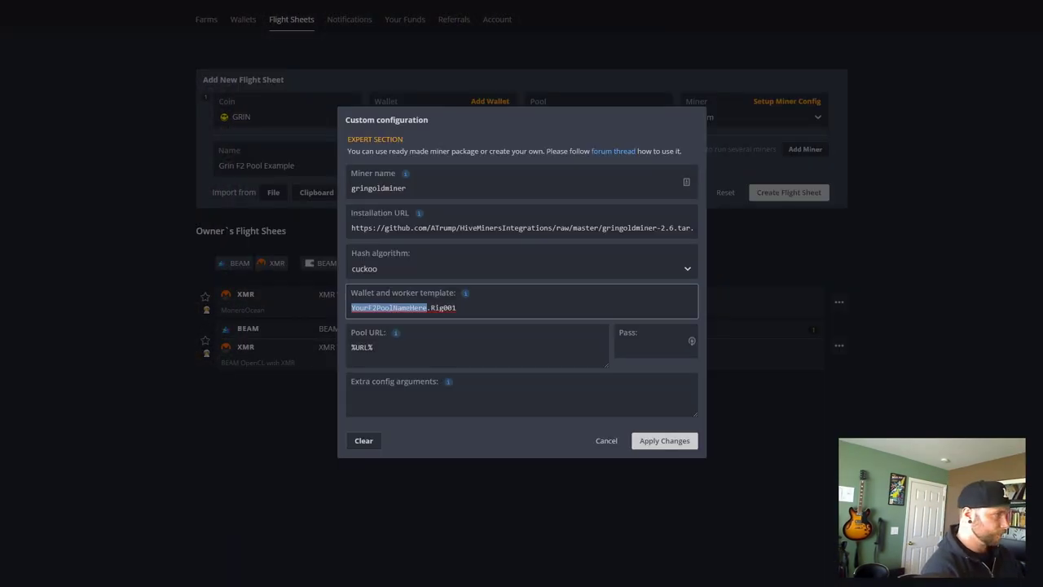
# - Replace the %URL% placeholder with the pool URL grin29.f2pool.com:13654
pyautogui.click(495, 314)
pyautogui.click(473, 344)
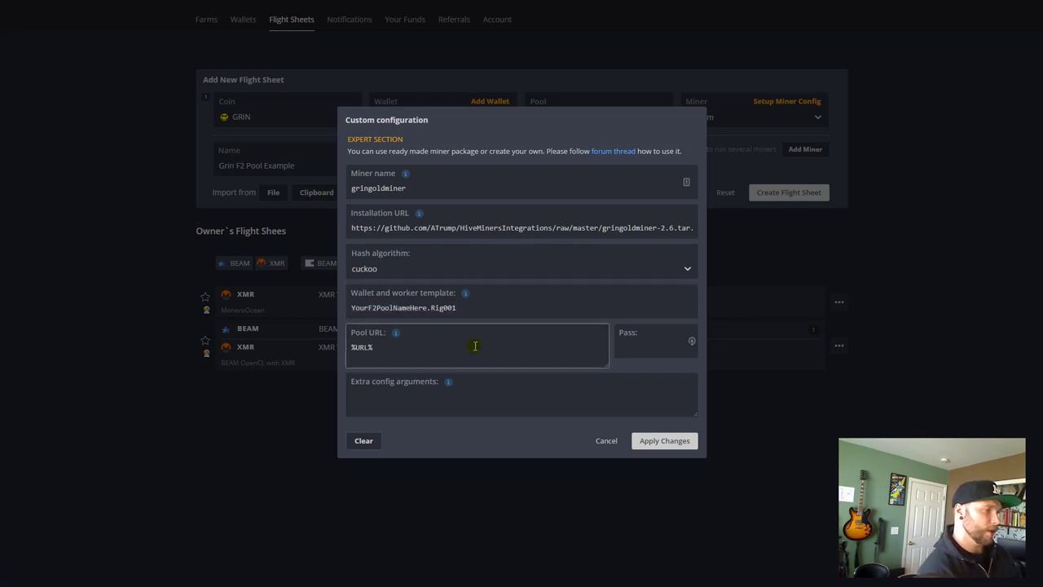
pyautogui.moveTo(475, 345); pyautogui.dragTo(294, 331)
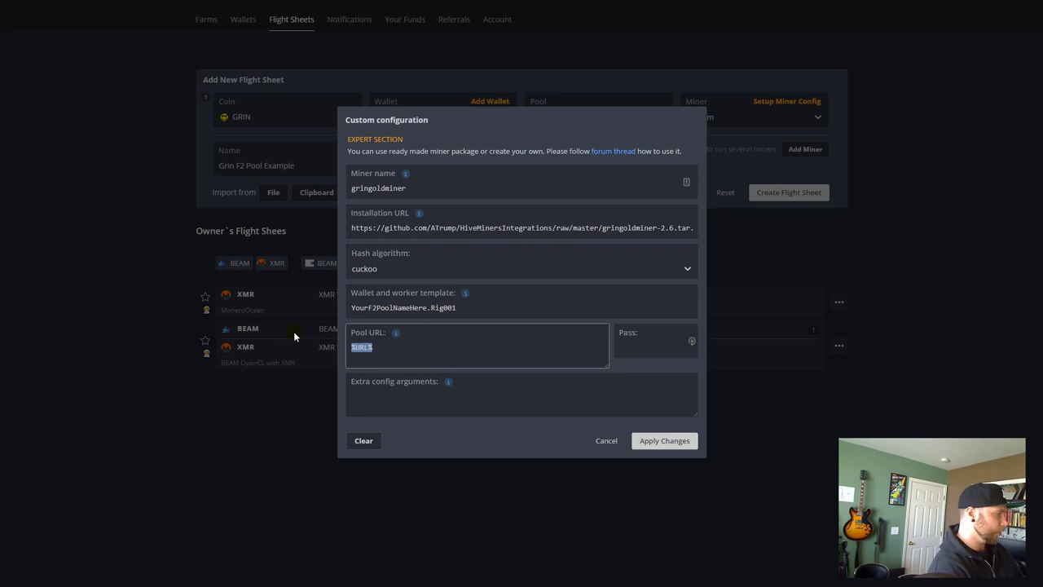
pyautogui.press('BackSpace')
pyautogui.hotkey('alt', 'Tab')
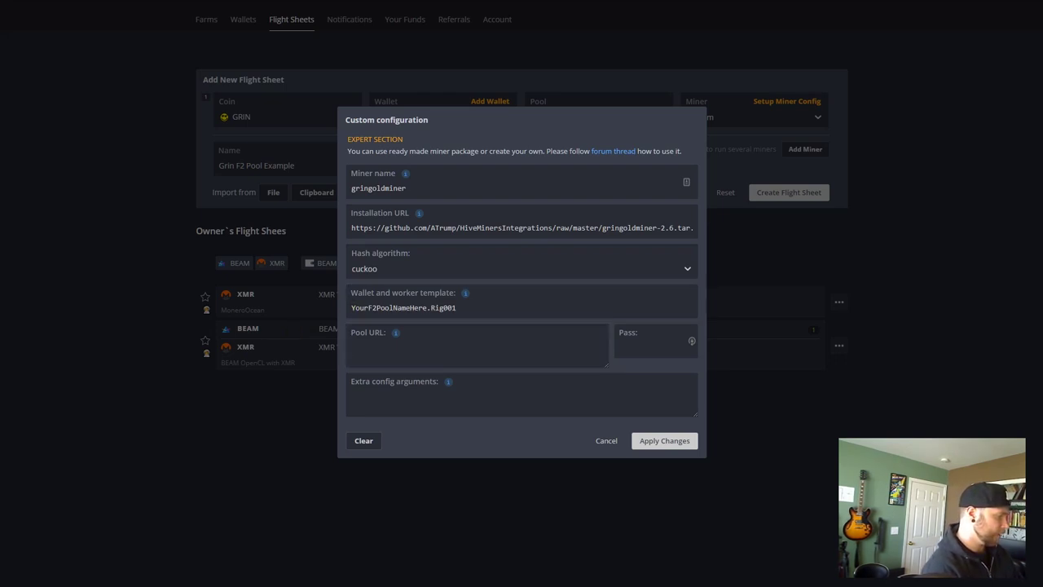
pyautogui.click(444, 352)
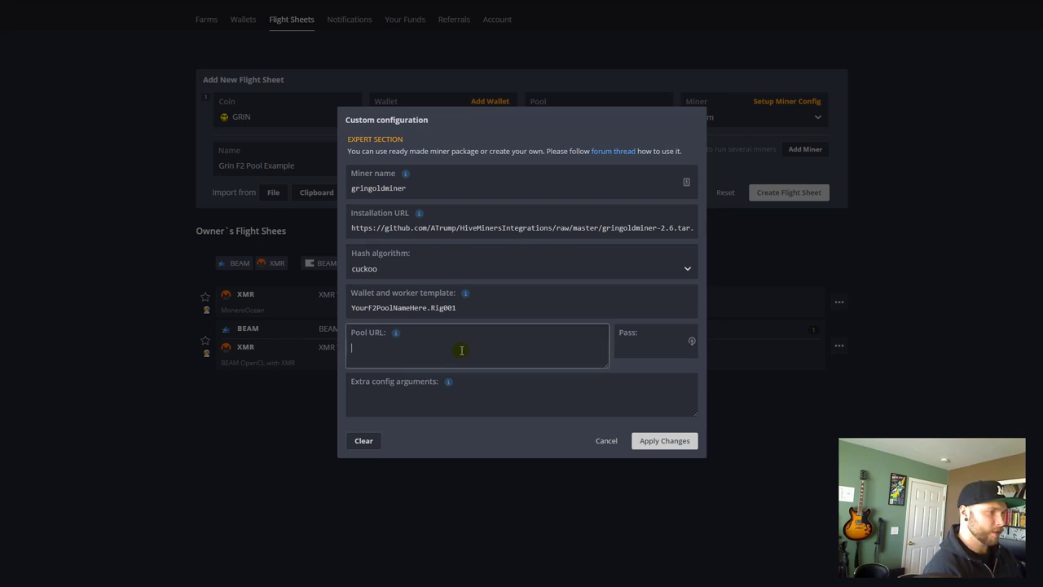
pyautogui.write('grin29.f2pool.com:13654')
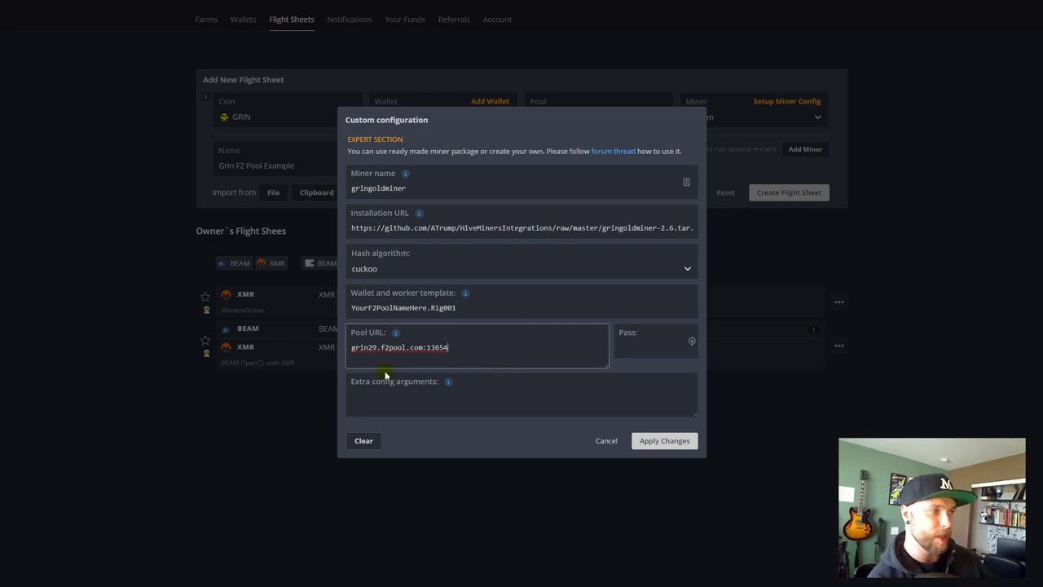
pyautogui.click(426, 374)
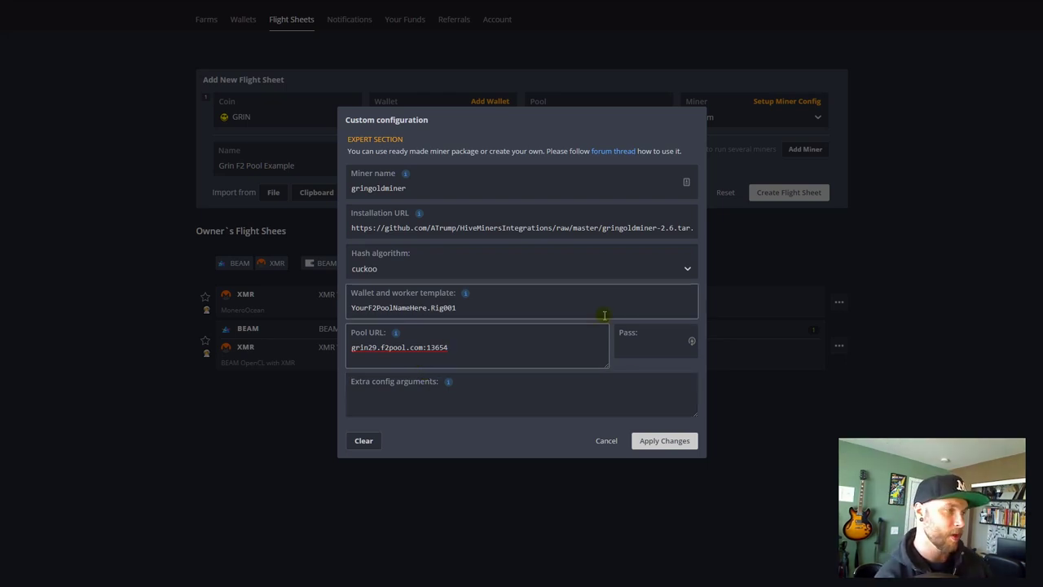
pyautogui.click(647, 344)
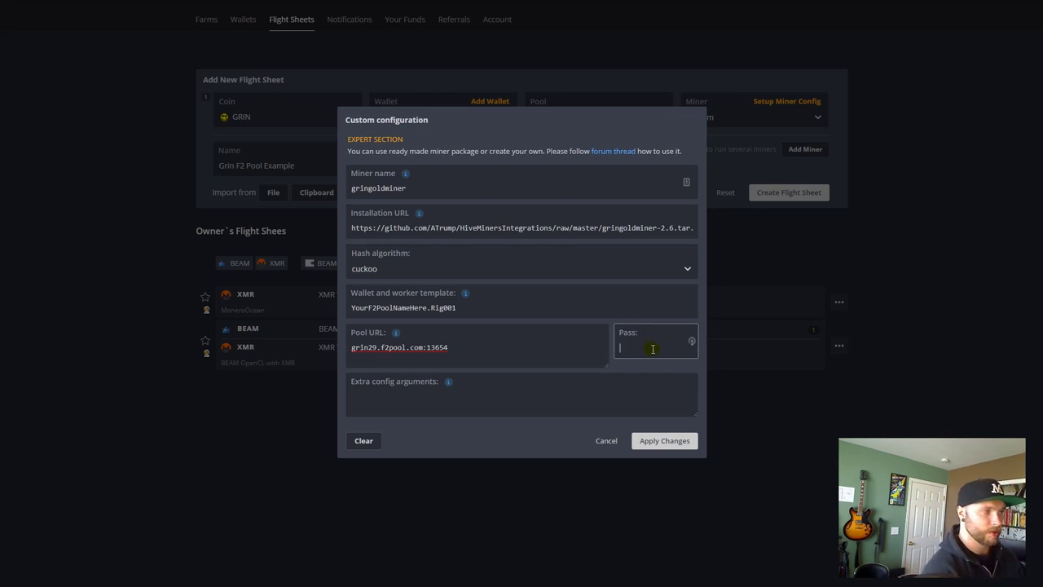
pyautogui.write('x')
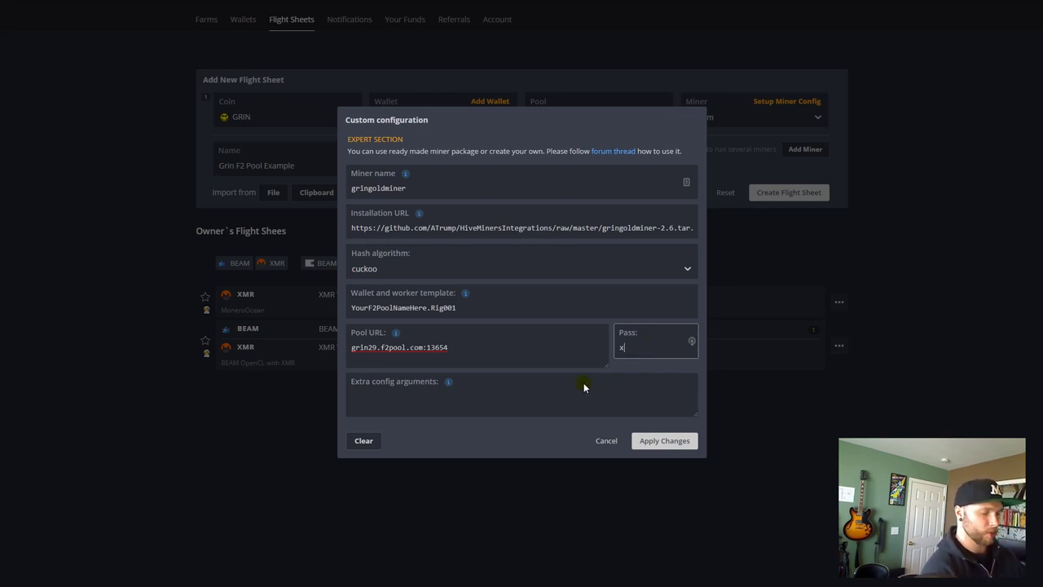
pyautogui.press('BackSpace')
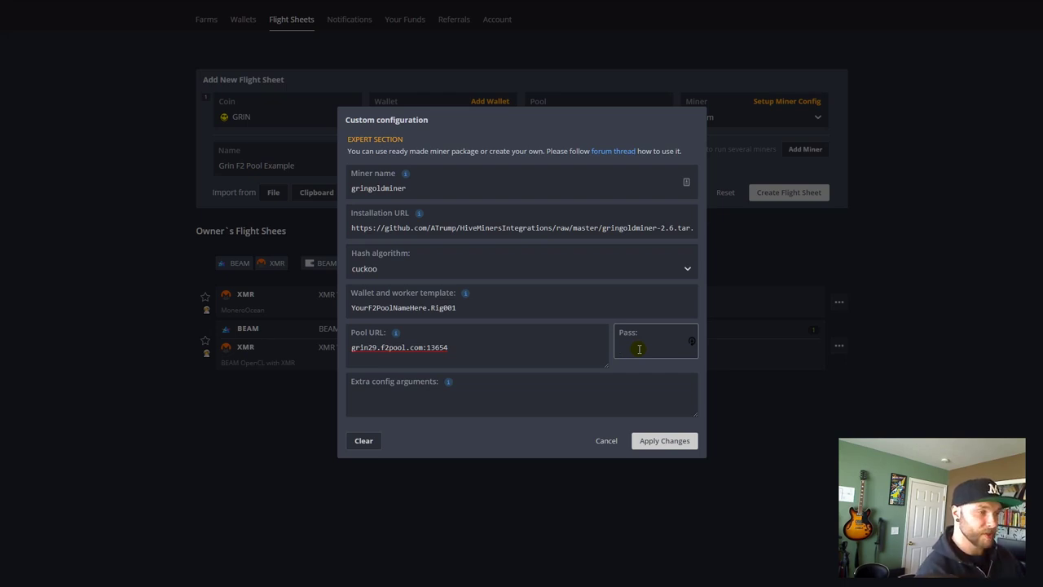
pyautogui.click(436, 407)
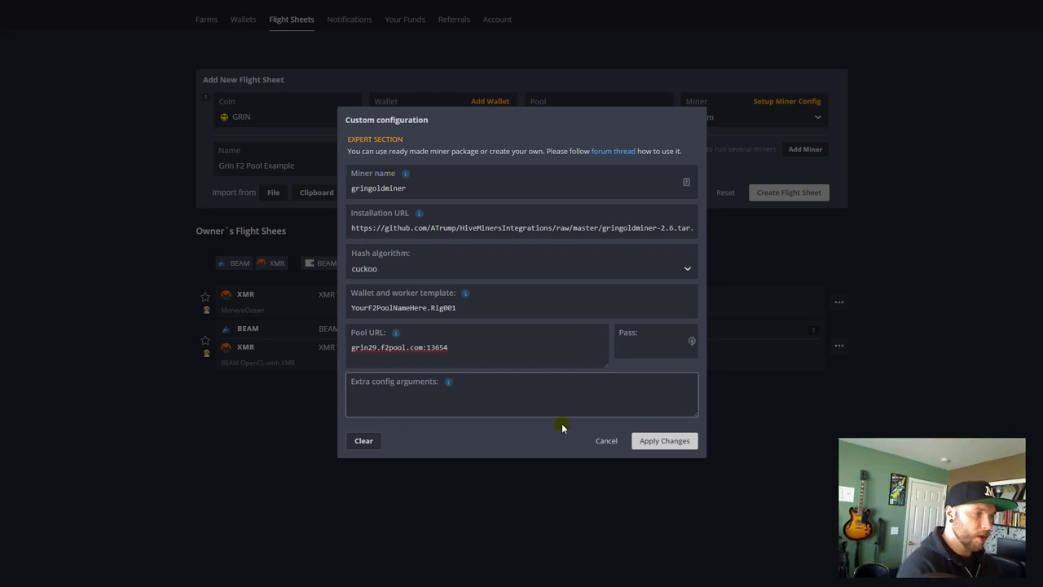
# - Enlarge Extra config arguments and paste the RX570 GPUOption block (AMD, DeviceID 0, enabled)
pyautogui.moveTo(694, 418); pyautogui.dragTo(694, 501)
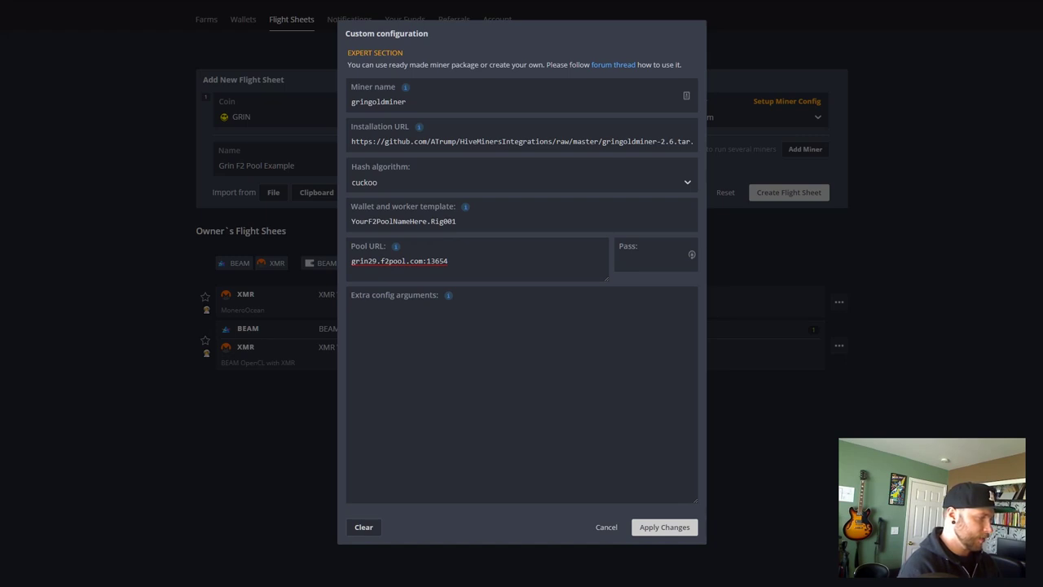
pyautogui.click(424, 399)
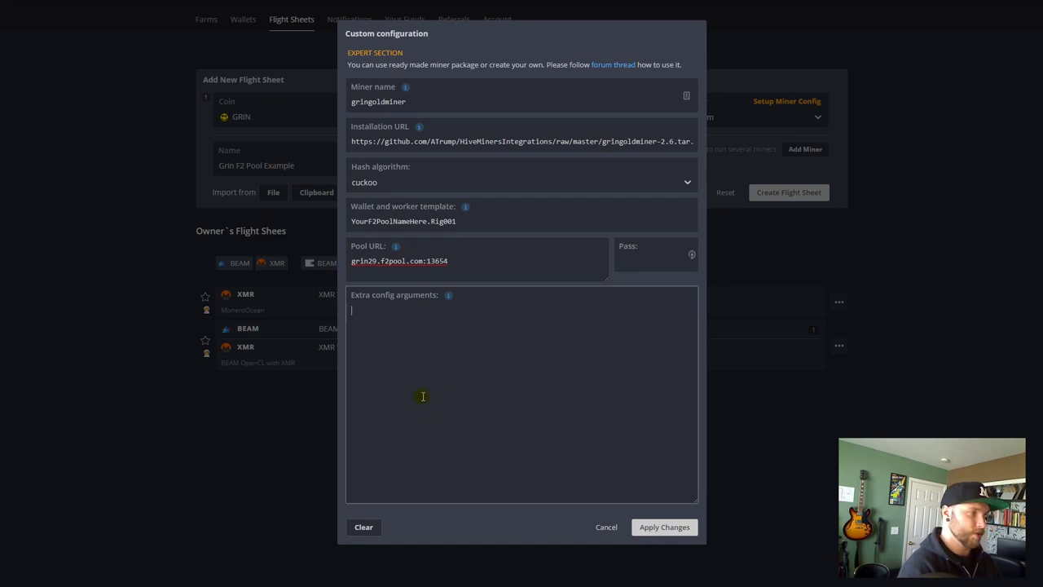
pyautogui.write('<GPUOption>   <GPUName>RX570</GPUName>   <GPUType>AMD</GPUType>   <DeviceID>0</DeviceID>   <PlatformID>0</PlatformID>   <Enabled>true</Enabled> </GPUOption>')
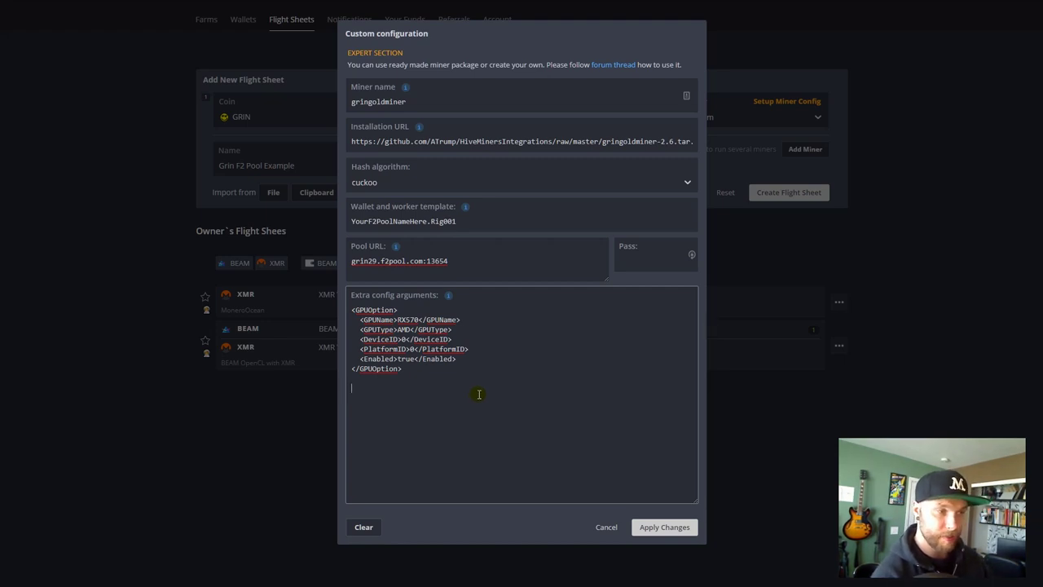
pyautogui.write('<GPUOption>   <GPUName>RX570</GPUName>   <GPUType>AMD</GPUType>   <DeviceID>0</DeviceID>   <PlatformID>0</PlatformID>   <Enabled>true</Enabled> </GPUOption>')
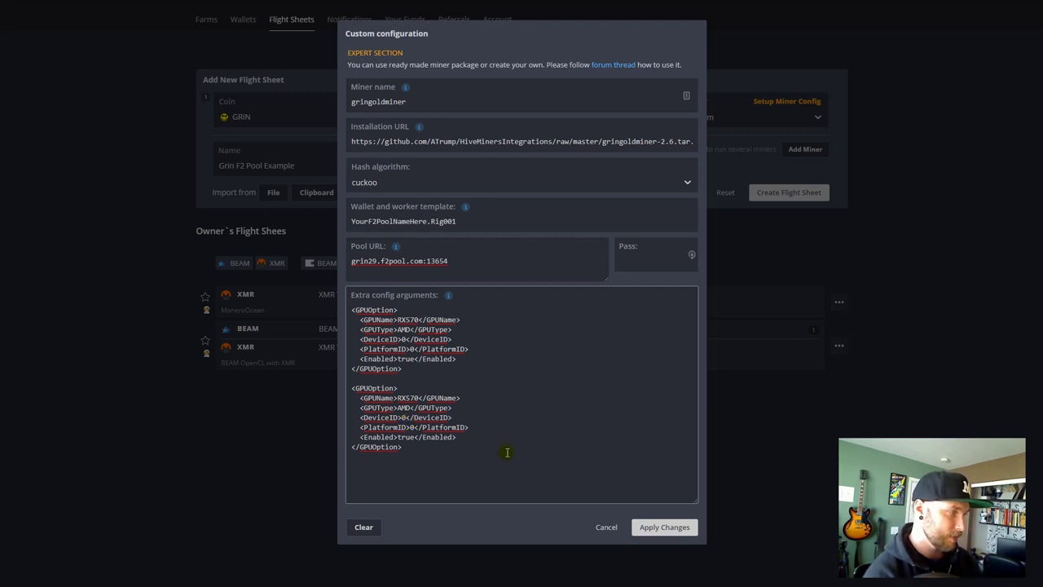
pyautogui.press('BackSpace')
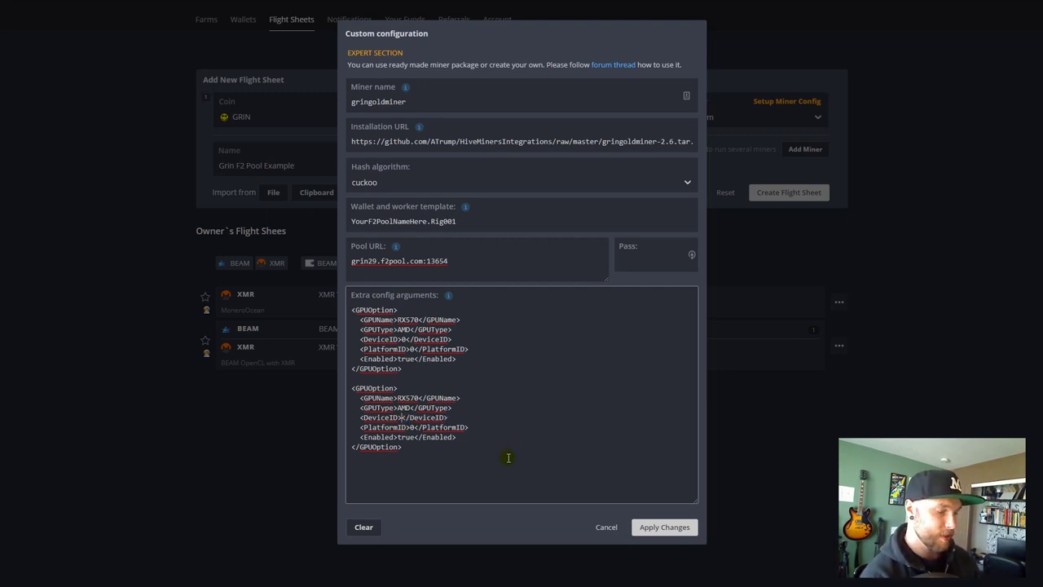
pyautogui.write('1')
pyautogui.click(473, 457)
pyautogui.write('<GPUOption>   <GPUName>RX570</GPUName>   <GPUType>AMD</GPUType>   <DeviceID>0</DeviceID>   <PlatformID>0</PlatformID>   <Enabled>true</Enabled> </GPUOption>')
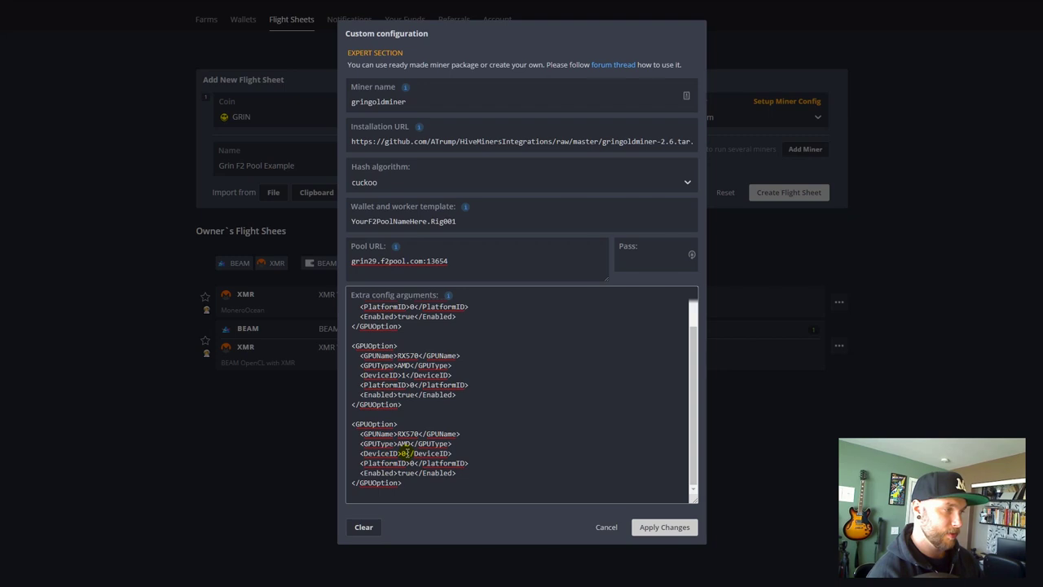
pyautogui.press('BackSpace')
pyautogui.write('2')
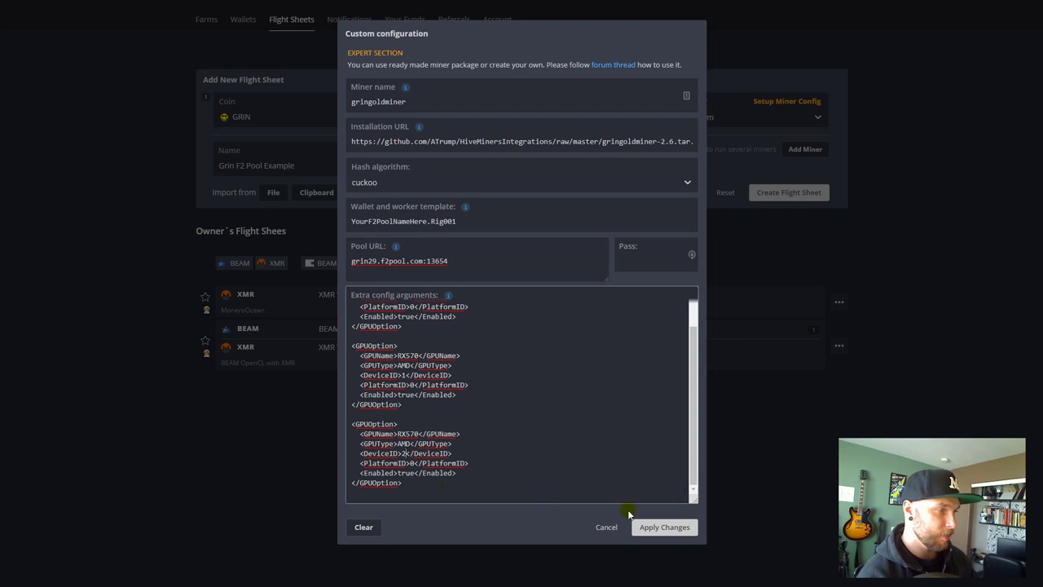
pyautogui.moveTo(612, 494); pyautogui.dragTo(350, 377)
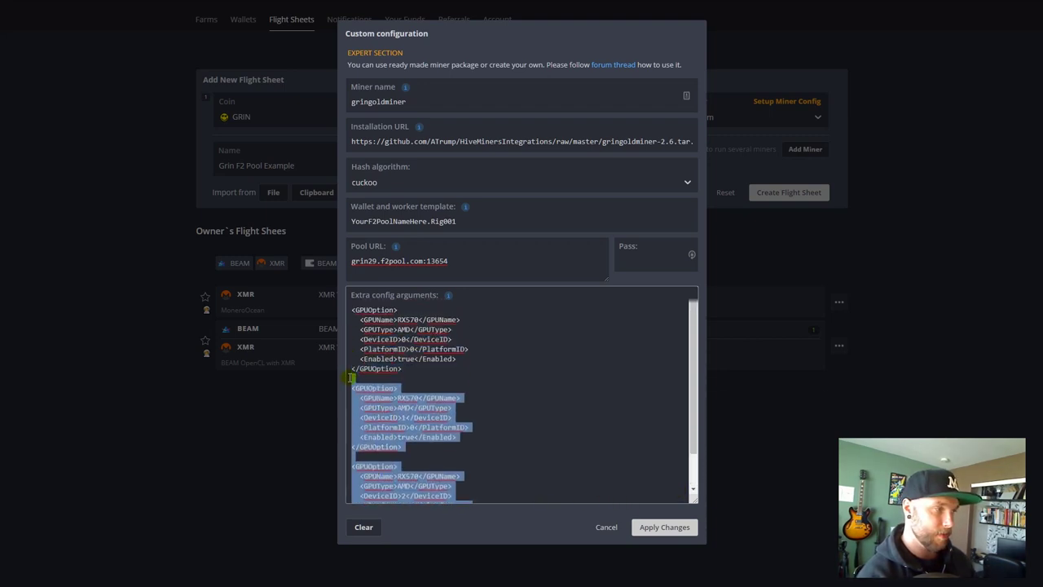
pyautogui.press('BackSpace')
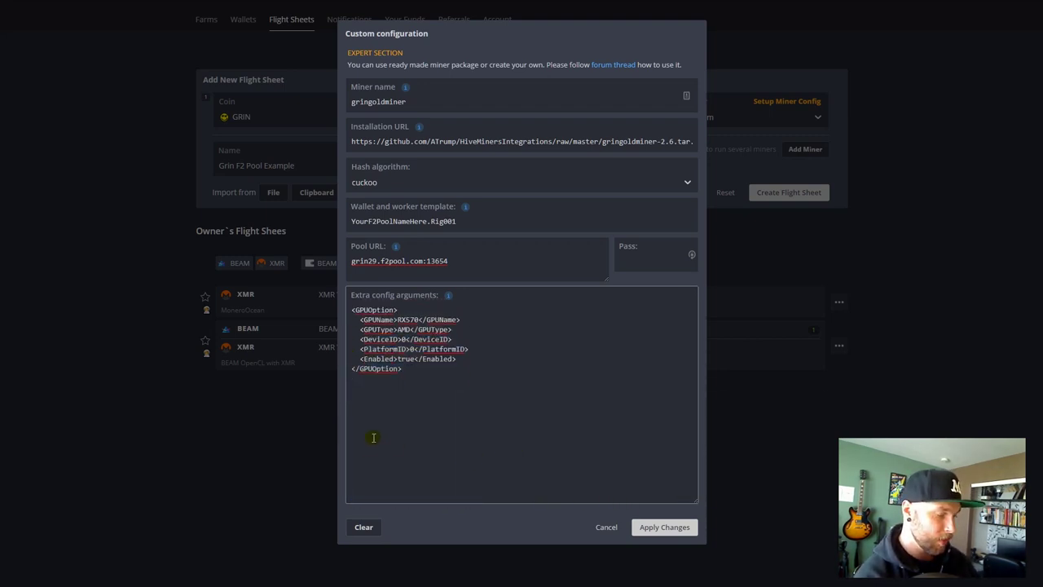
pyautogui.press('BackSpace')
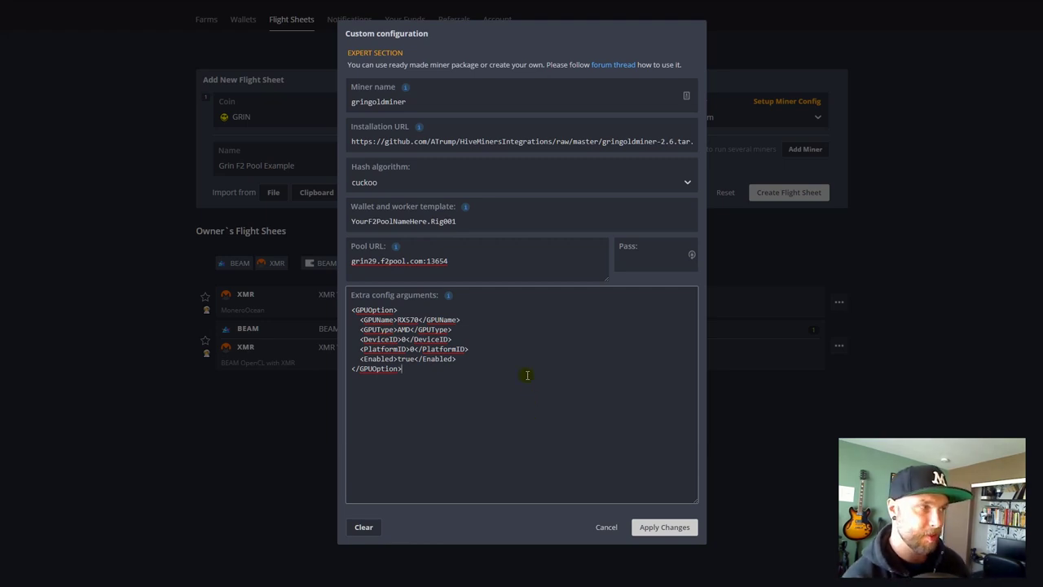
# - Review the miner name, installation URL, wallet template and pool URL values
pyautogui.doubleClick(402, 101)
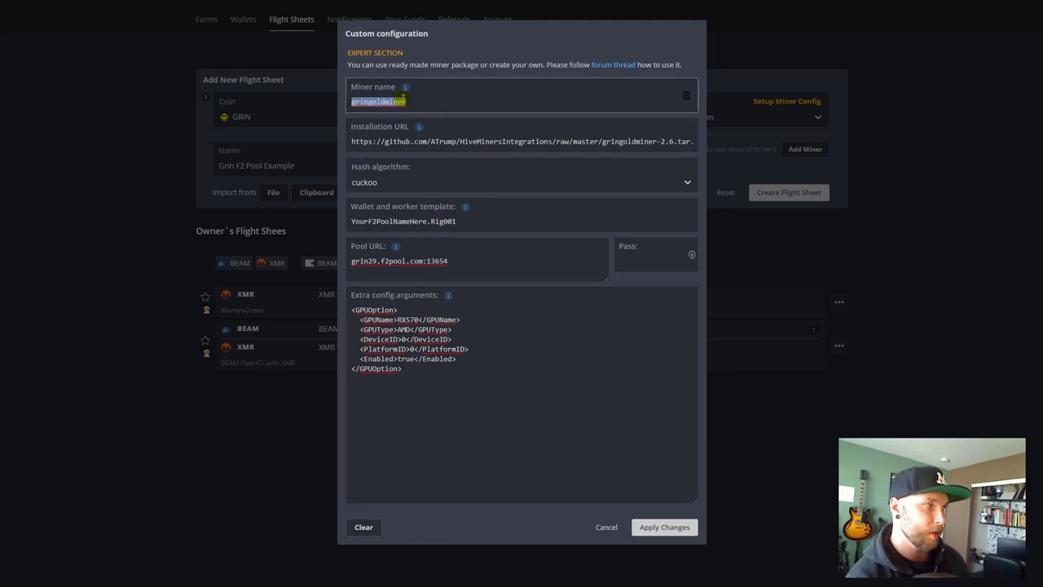
pyautogui.click(428, 101)
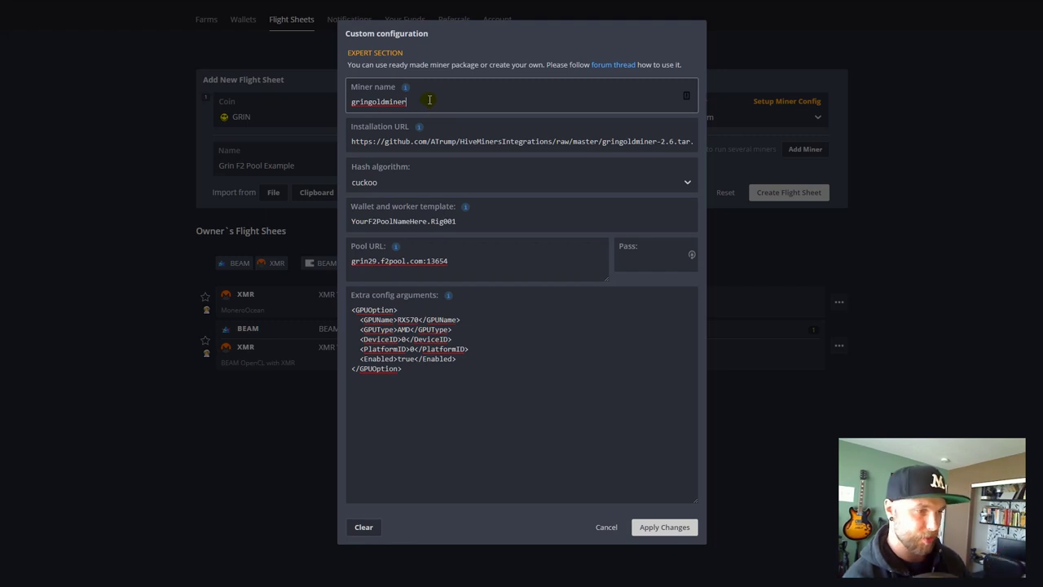
pyautogui.click(411, 141)
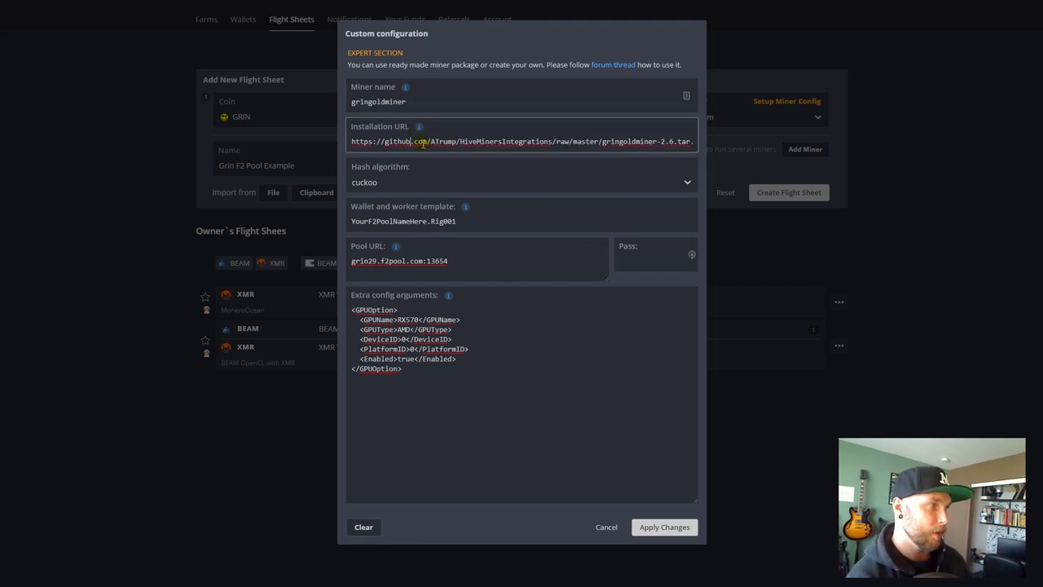
pyautogui.moveTo(423, 144); pyautogui.dragTo(767, 138)
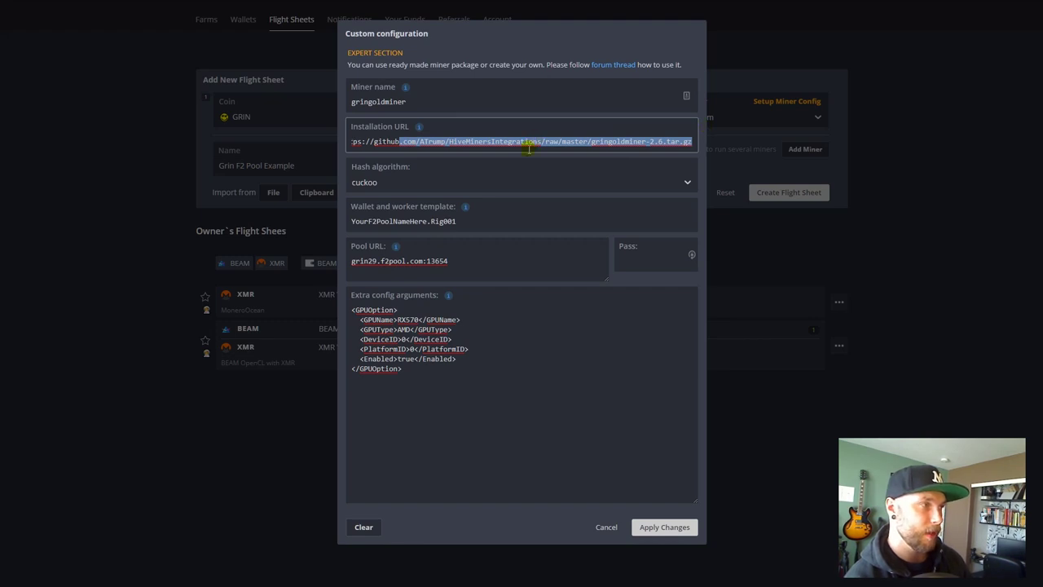
pyautogui.moveTo(545, 142); pyautogui.dragTo(326, 122)
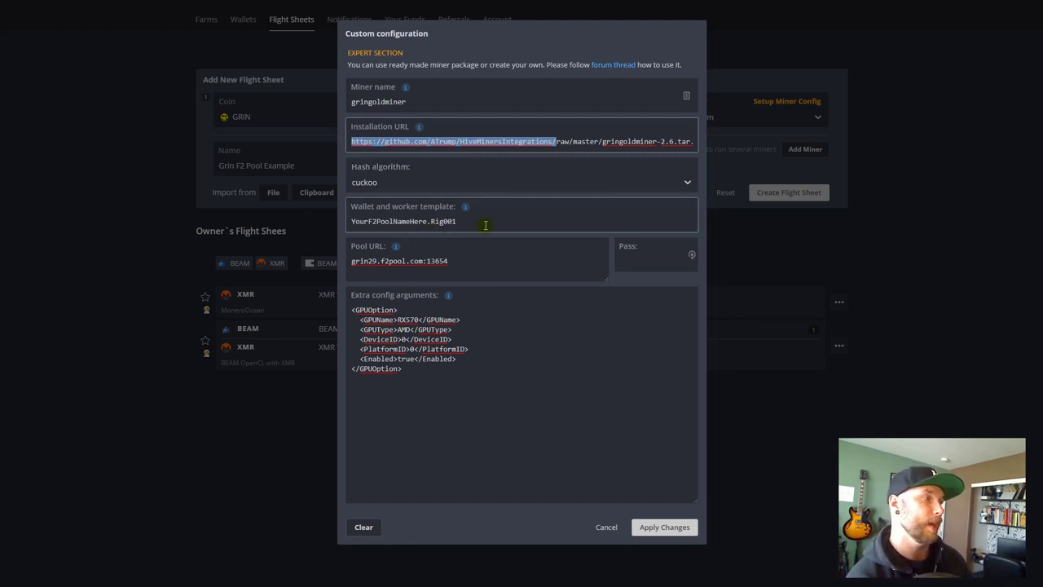
pyautogui.moveTo(485, 225); pyautogui.dragTo(434, 221)
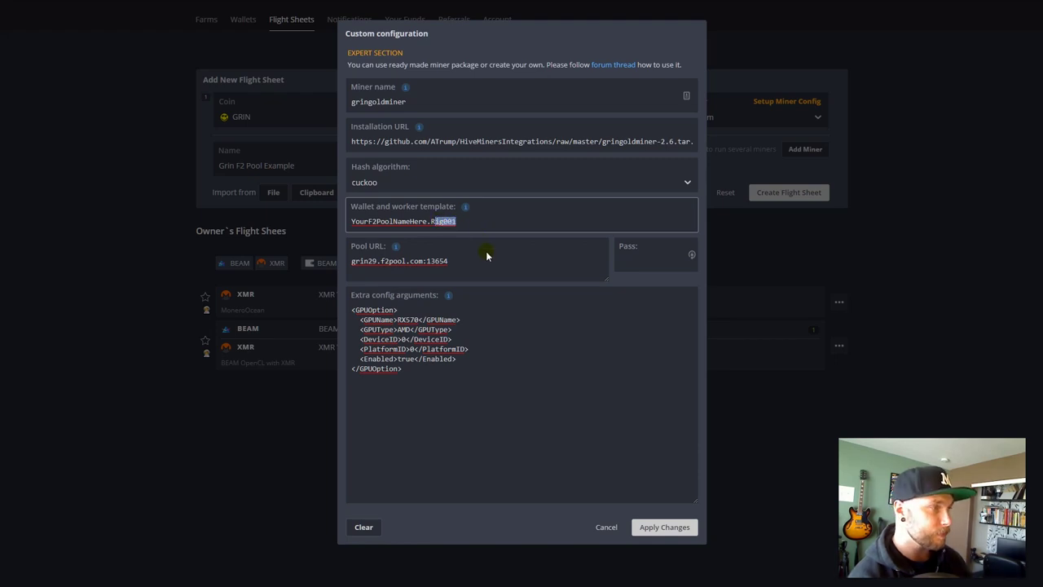
pyautogui.moveTo(487, 259); pyautogui.dragTo(344, 244)
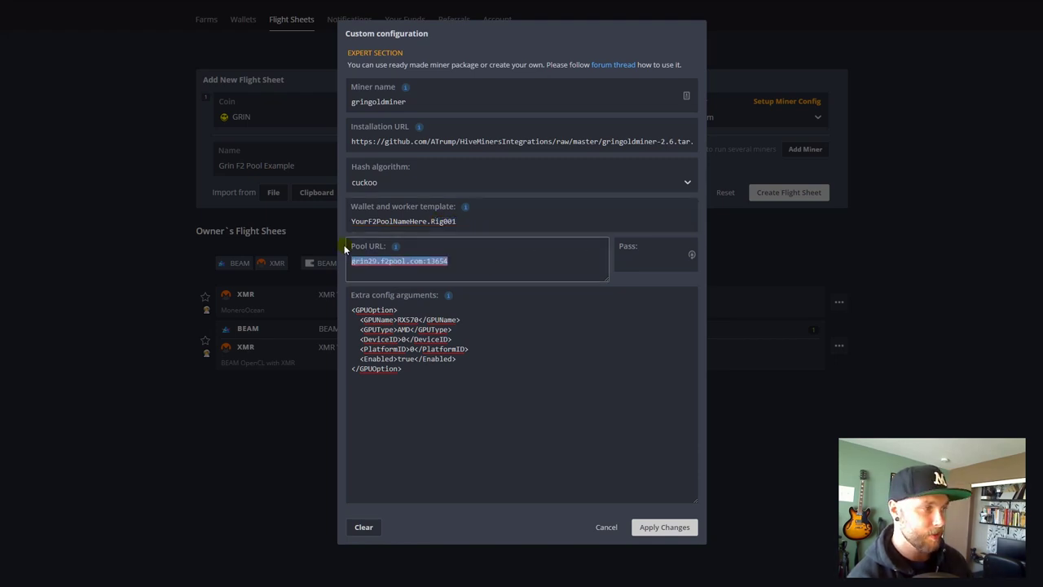
pyautogui.click(645, 261)
pyautogui.moveTo(549, 258); pyautogui.dragTo(327, 255)
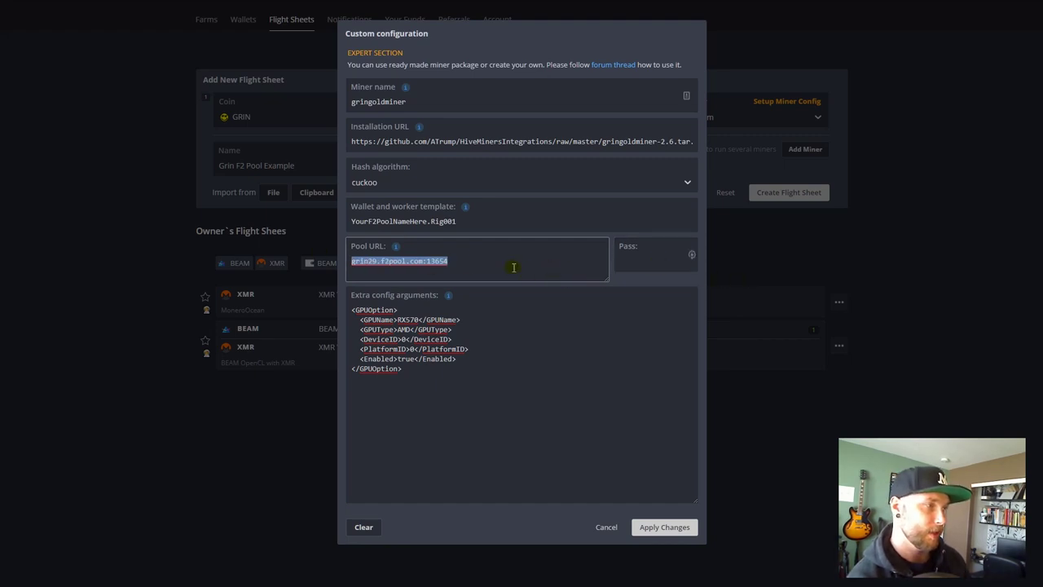
pyautogui.doubleClick(416, 261)
# - Check the Extra config arguments and apply the custom gringoldminer configuration
pyautogui.click(664, 257)
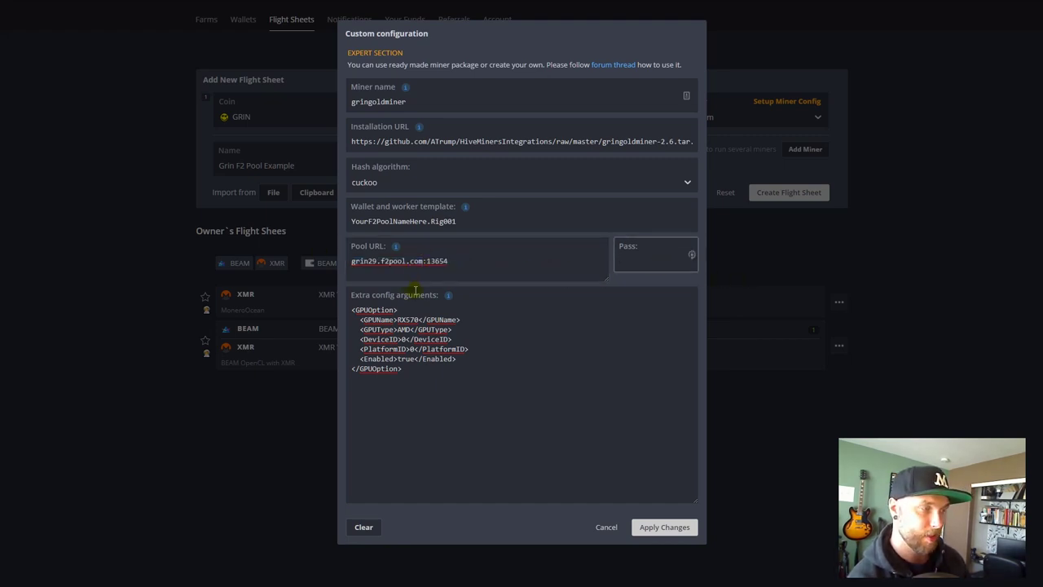
pyautogui.click(454, 326)
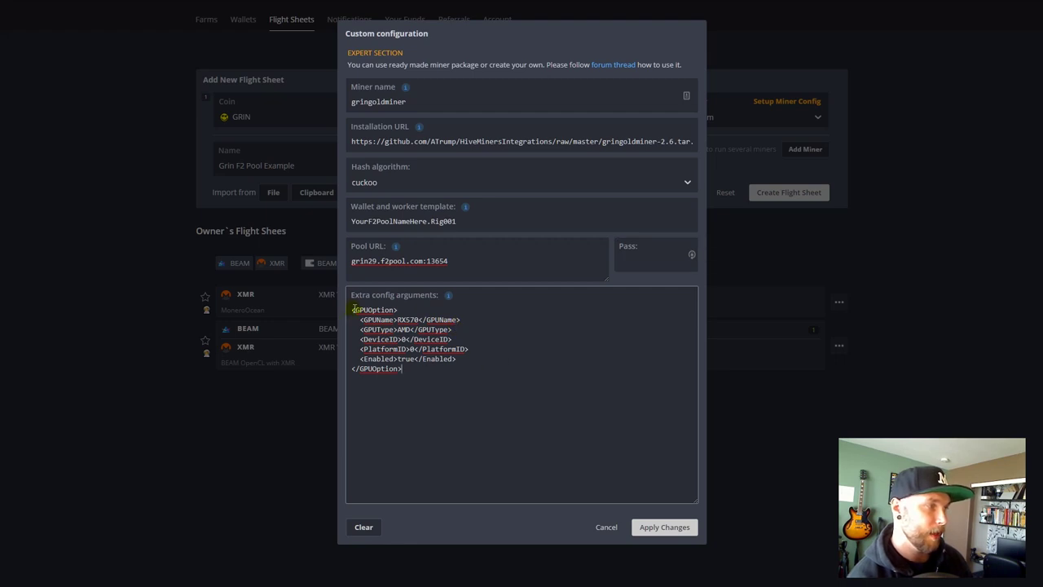
pyautogui.moveTo(353, 308); pyautogui.dragTo(507, 390)
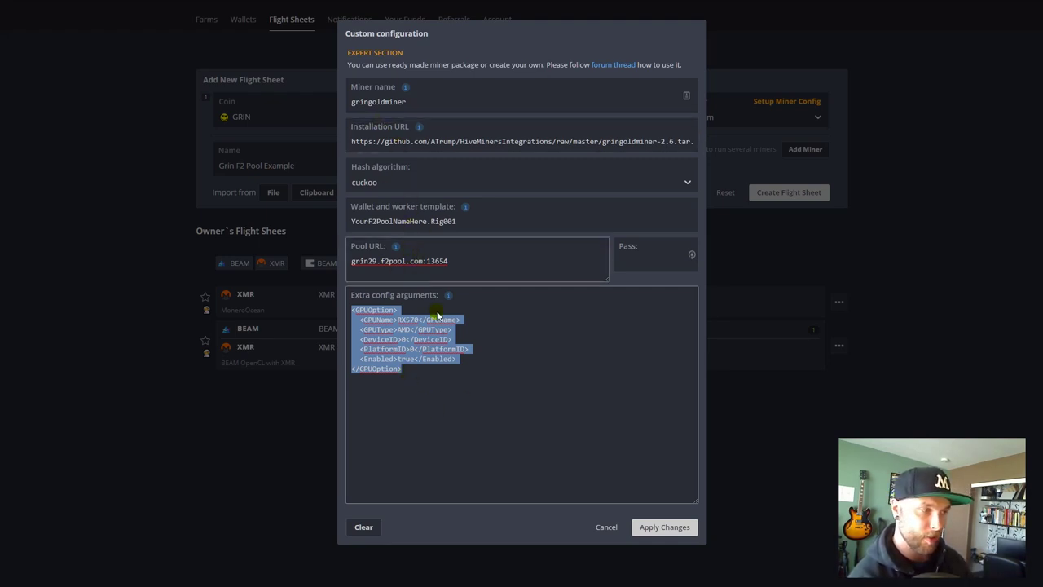
pyautogui.click(518, 377)
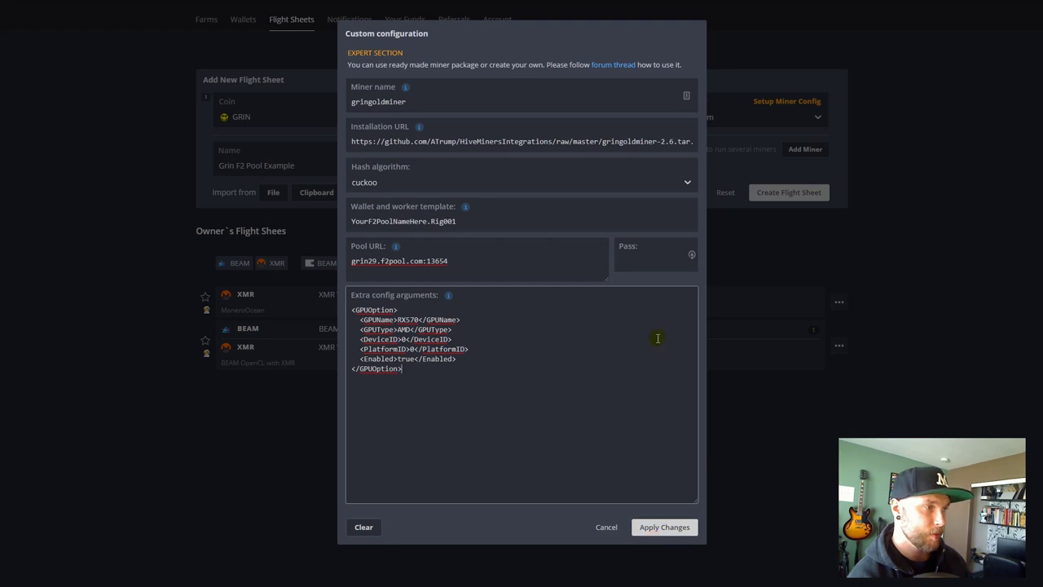
pyautogui.click(686, 527)
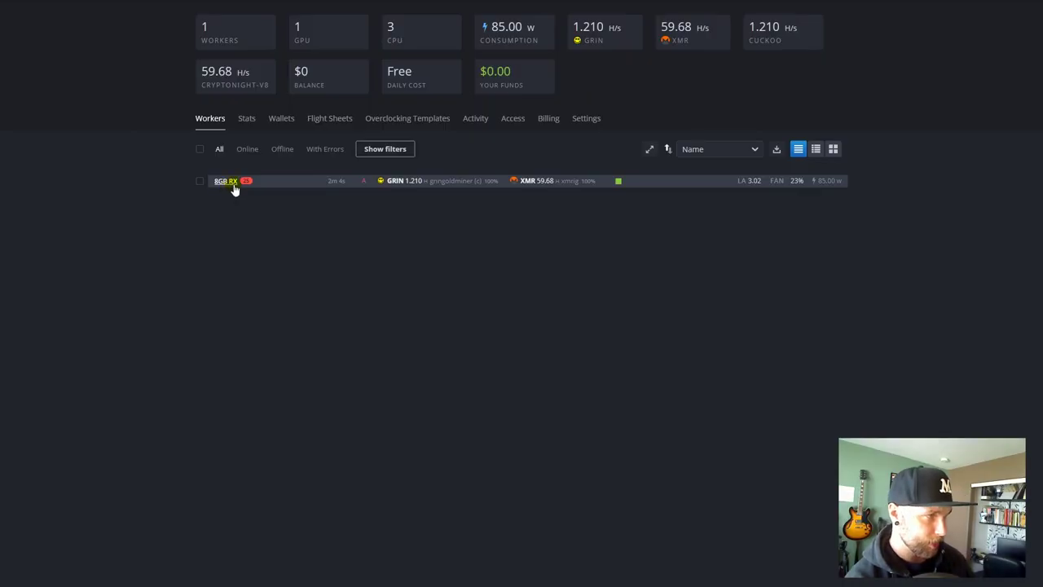
# - Open the 8GB RX worker's Flight Sheet tab to view its Grin Gold Miner console on grin29.f2pool.com:13654
pyautogui.click(233, 183)
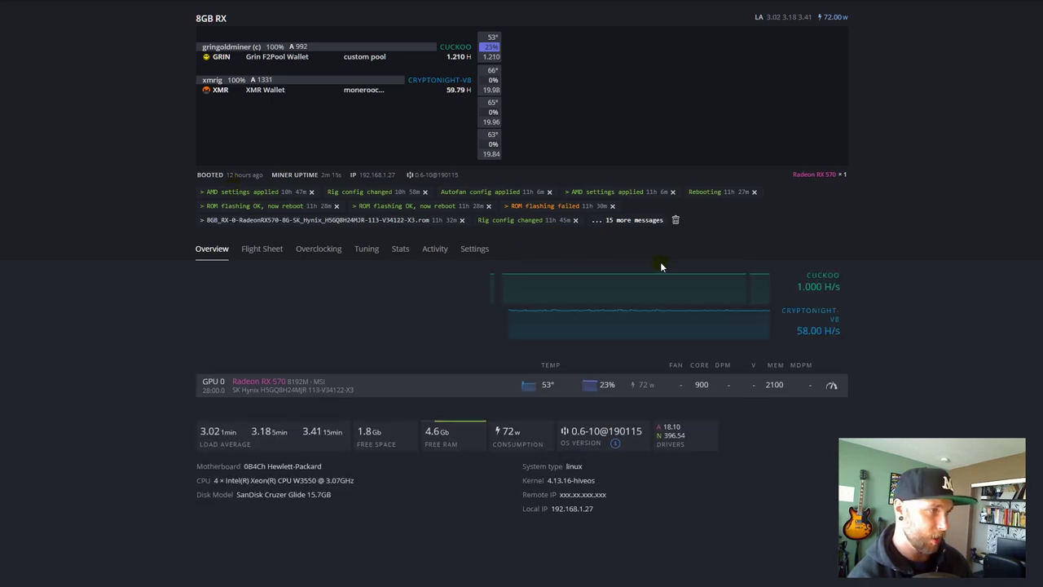
pyautogui.click(269, 249)
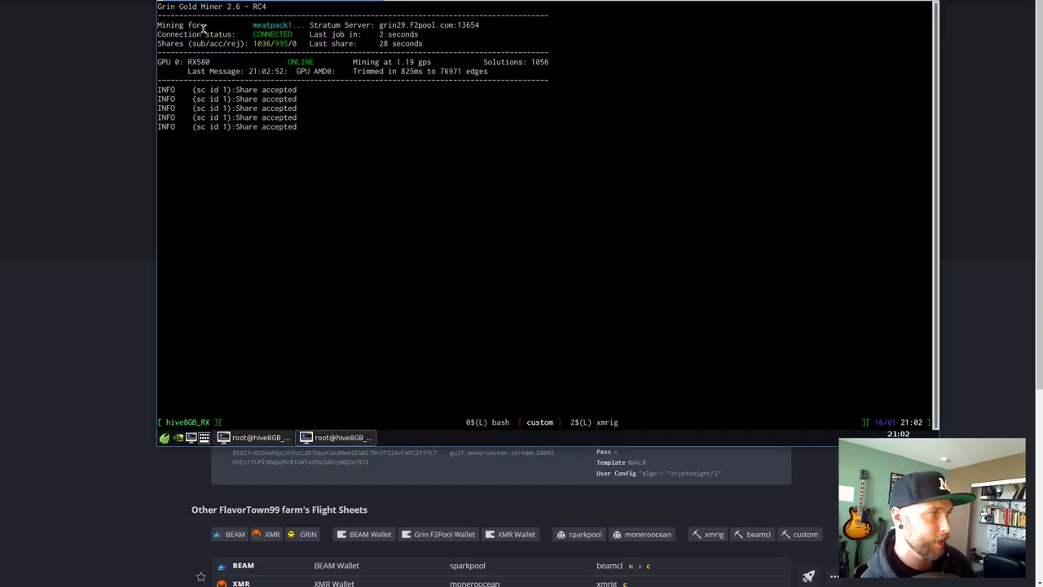
pyautogui.doubleClick(258, 24)
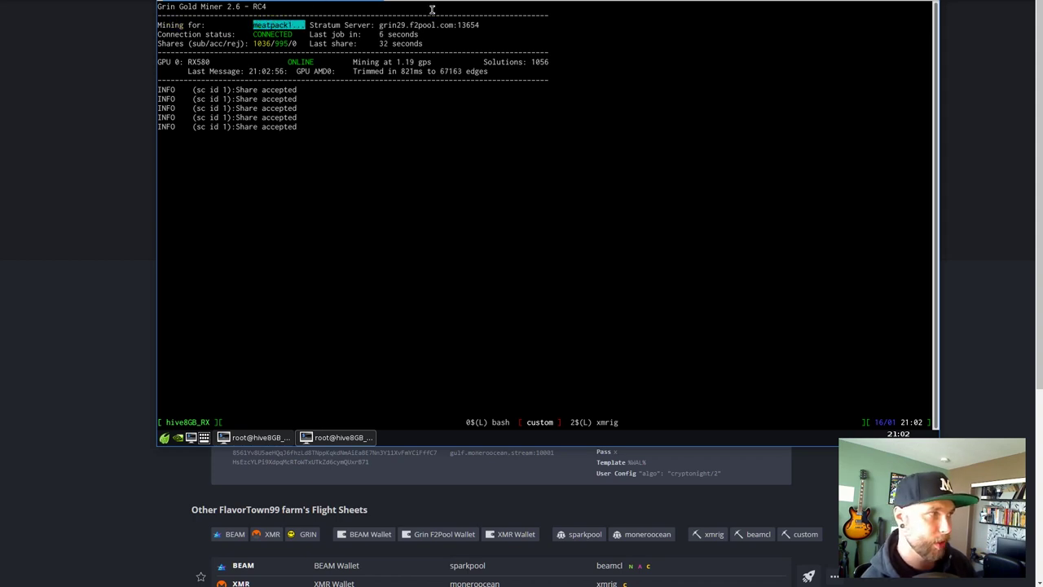
pyautogui.click(391, 24)
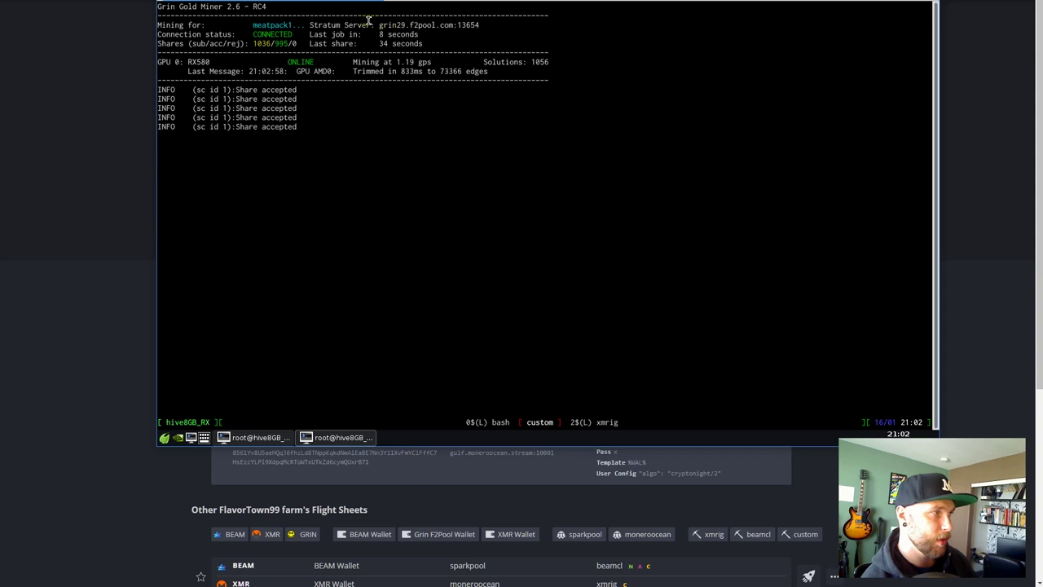
pyautogui.moveTo(366, 24); pyautogui.dragTo(479, 25)
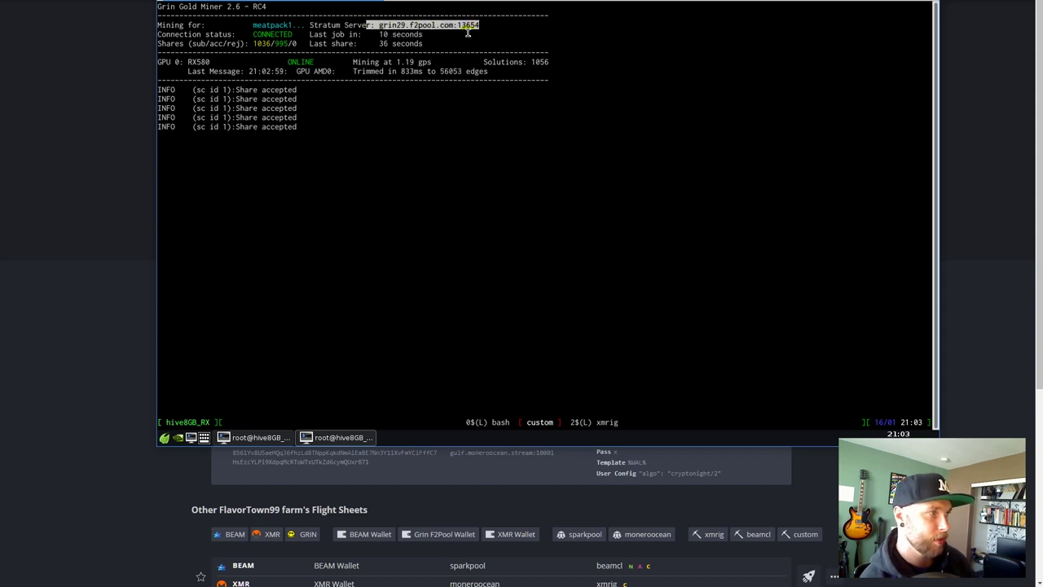
pyautogui.click(417, 24)
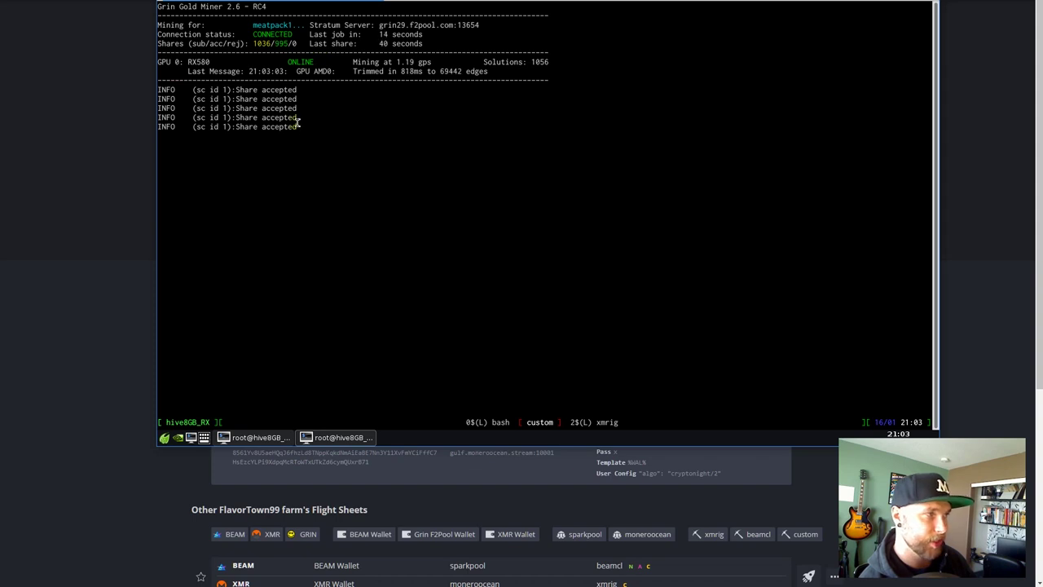
pyautogui.moveTo(355, 63); pyautogui.dragTo(438, 63)
pyautogui.click(409, 63)
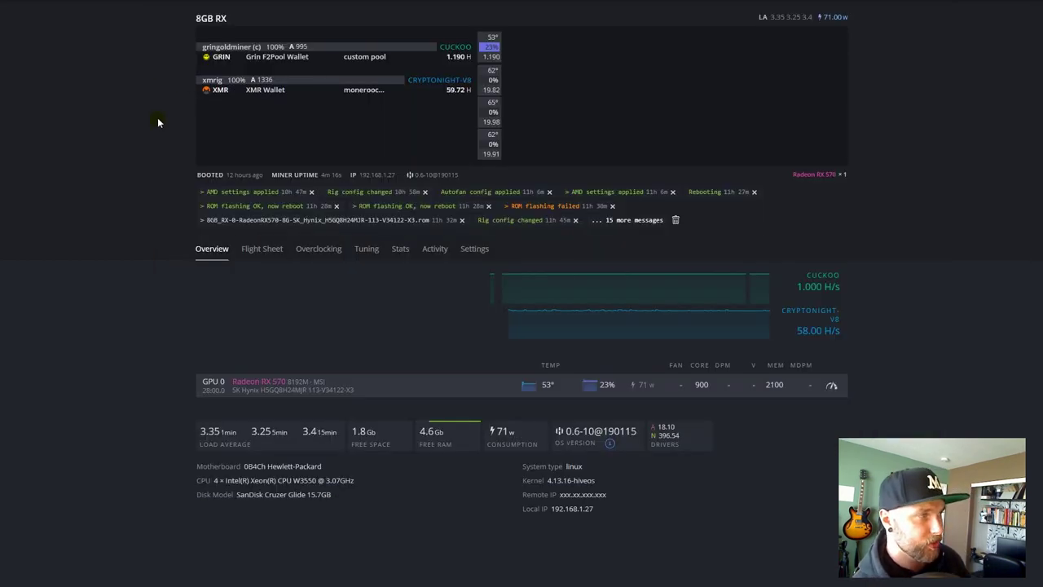
# - In the worker's flight sheet editor, add a third miner row, then delete the empty row
pyautogui.doubleClick(361, 90)
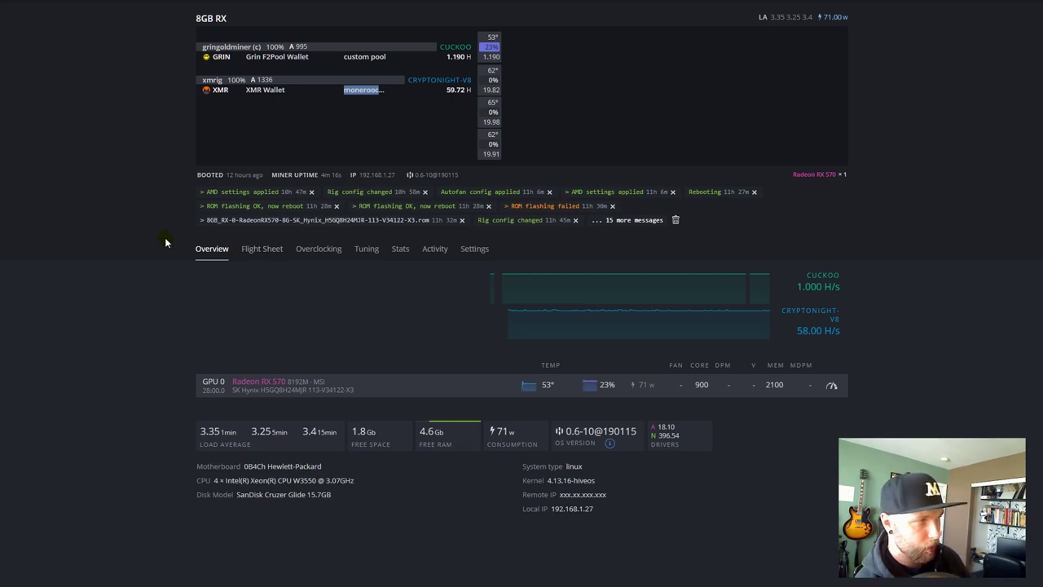
pyautogui.click(262, 248)
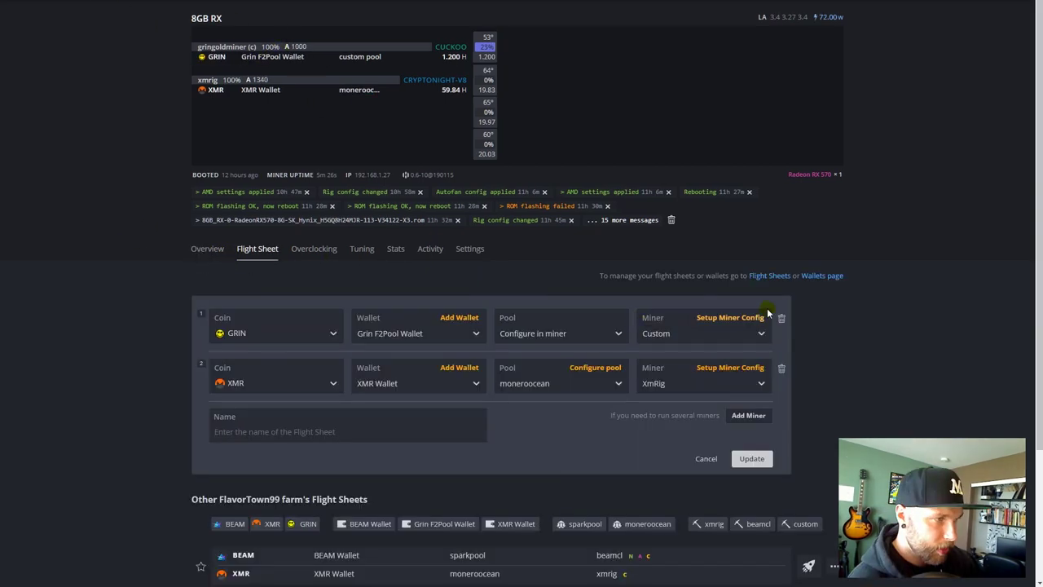
pyautogui.click(748, 416)
pyautogui.click(287, 431)
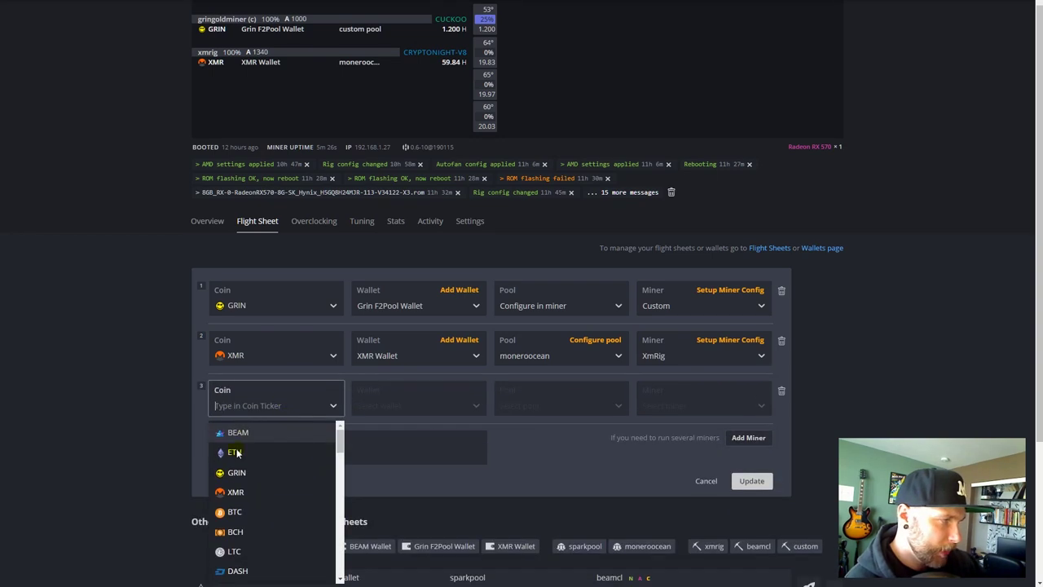
pyautogui.click(799, 389)
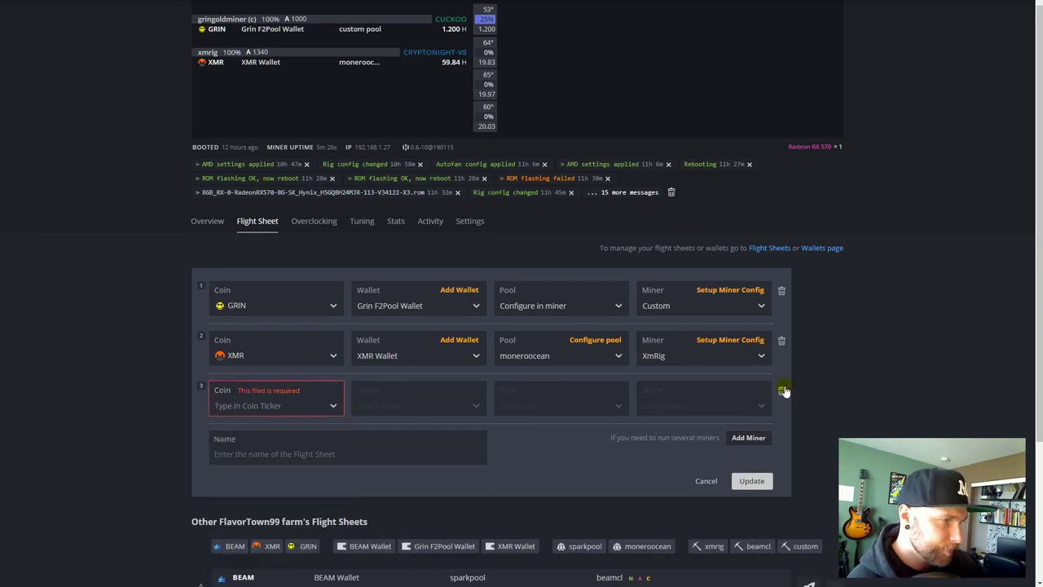
pyautogui.click(782, 390)
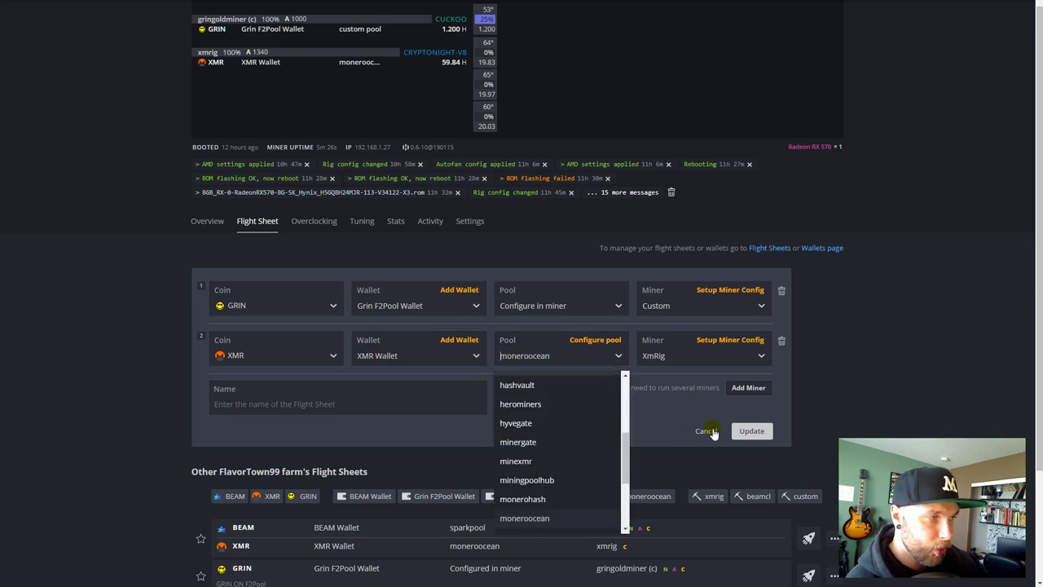
# - Open XmRig's Setup Miner Config and cancel without making changes
pyautogui.click(640, 418)
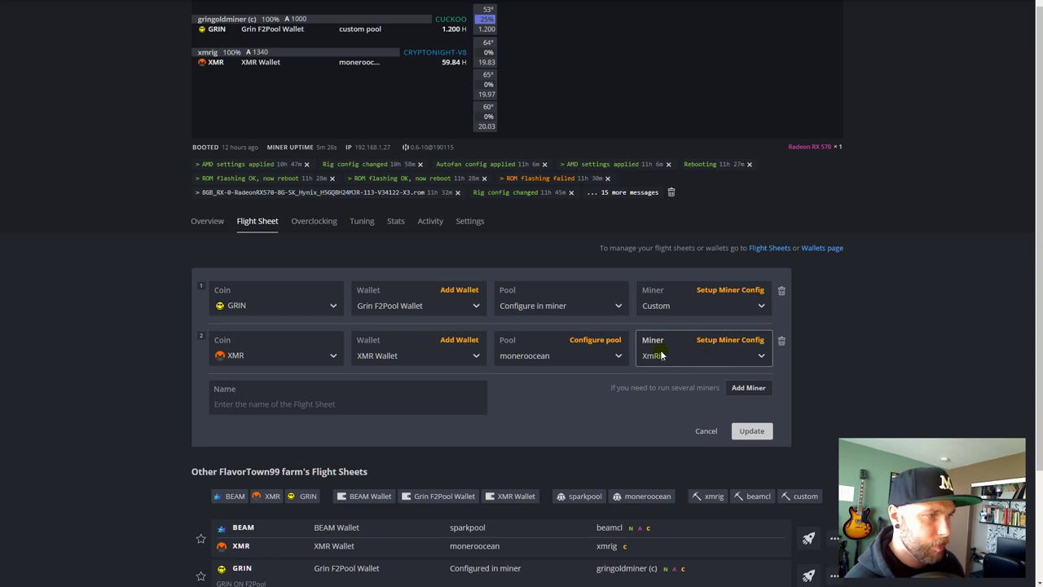
pyautogui.click(721, 342)
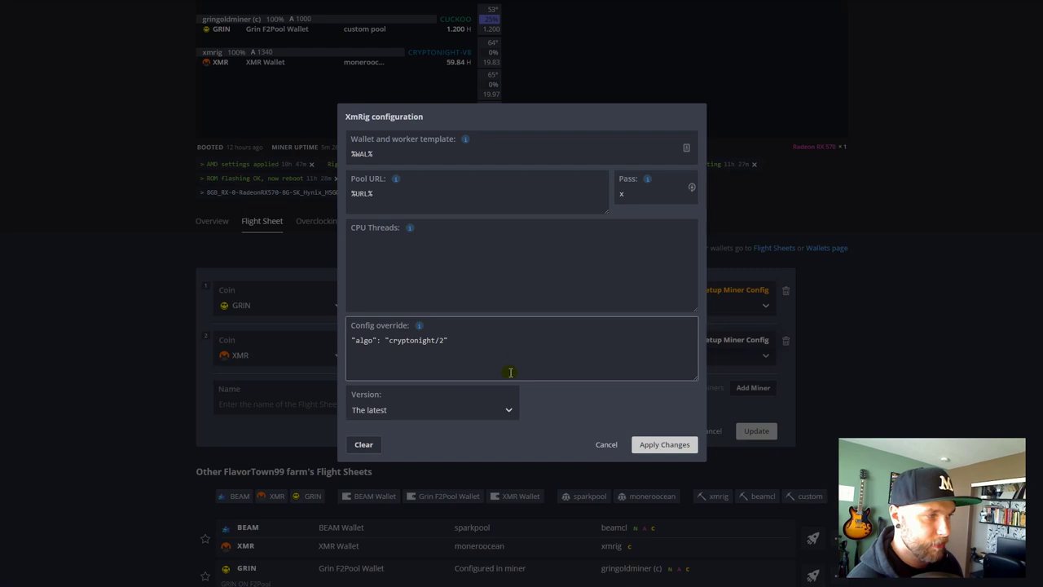
pyautogui.click(603, 446)
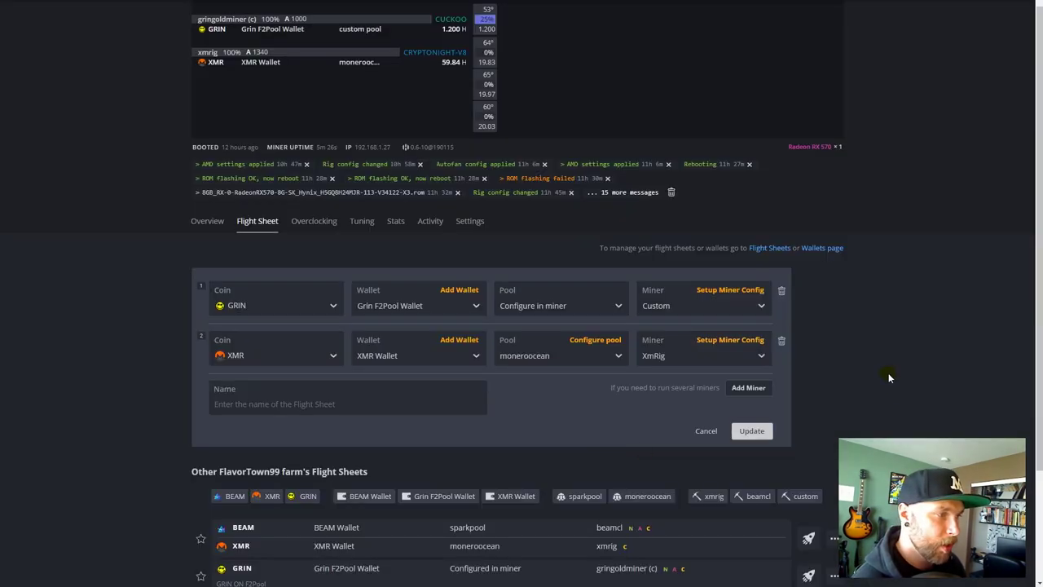
# - Try Update, then cancel the editor to view the applied sheet: gringoldminer on grin29.f2pool.com:13654, xmrig on gulf.moneroocean.stream:10001
pyautogui.click(751, 430)
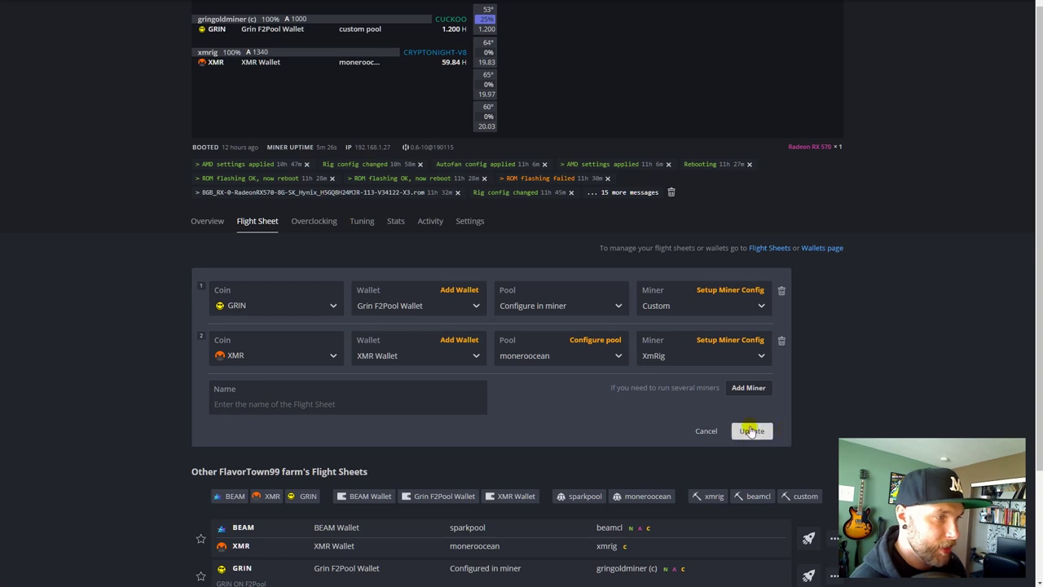
pyautogui.scroll(-1, 802, 430)
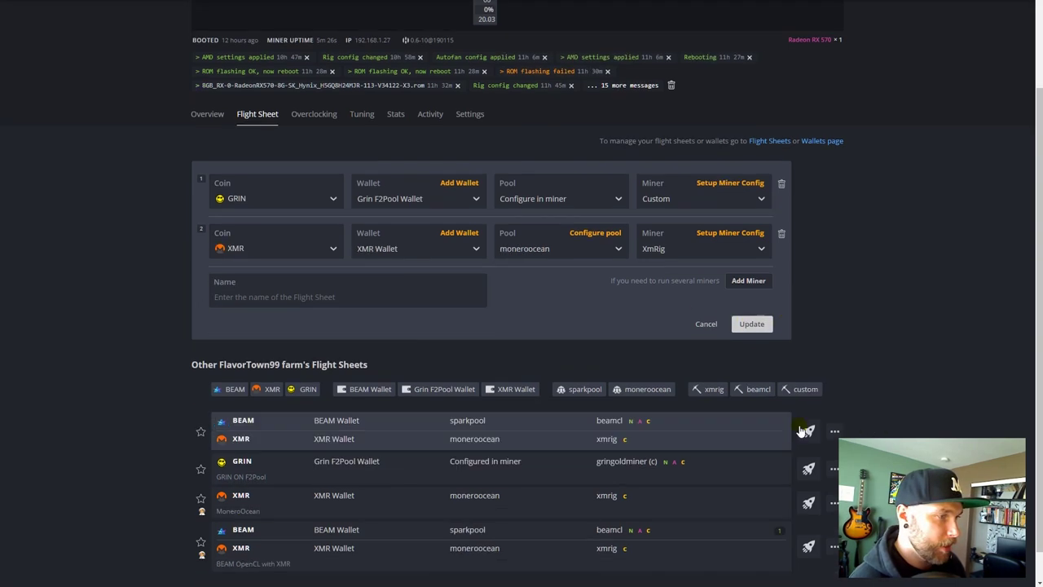
pyautogui.click(706, 290)
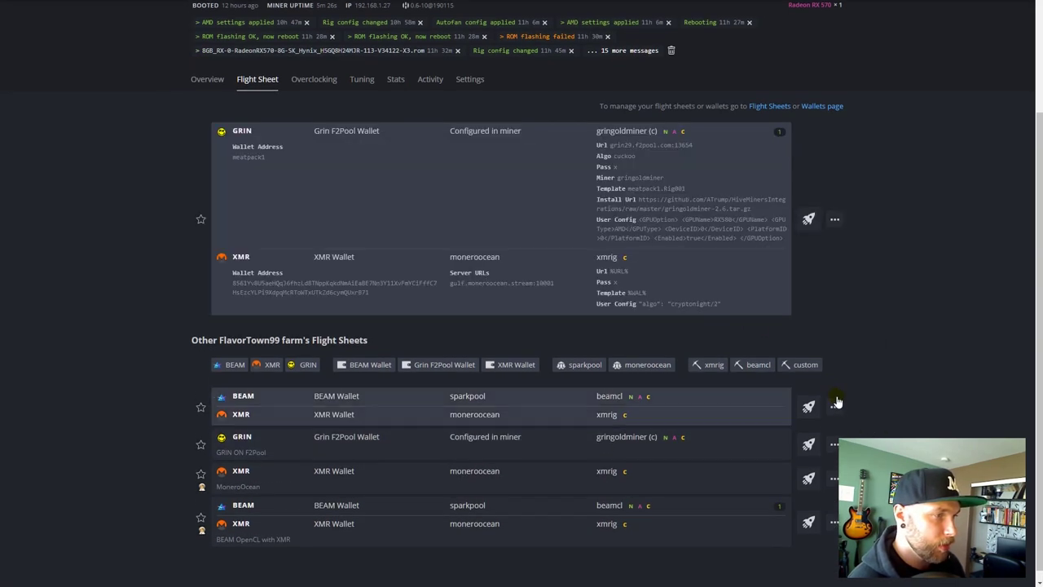
pyautogui.click(808, 218)
pyautogui.click(645, 235)
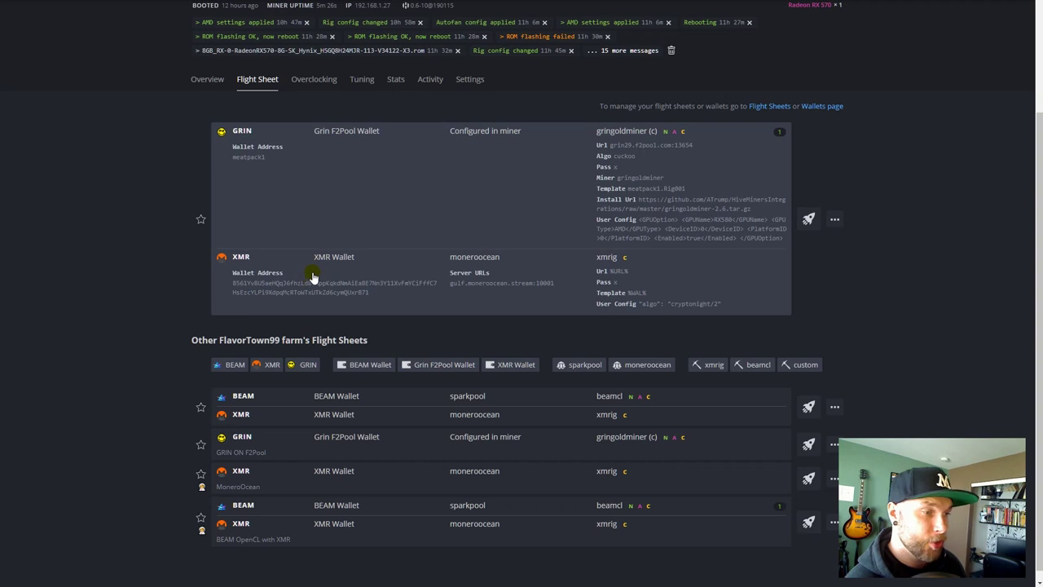
pyautogui.scroll(2, 642, 271)
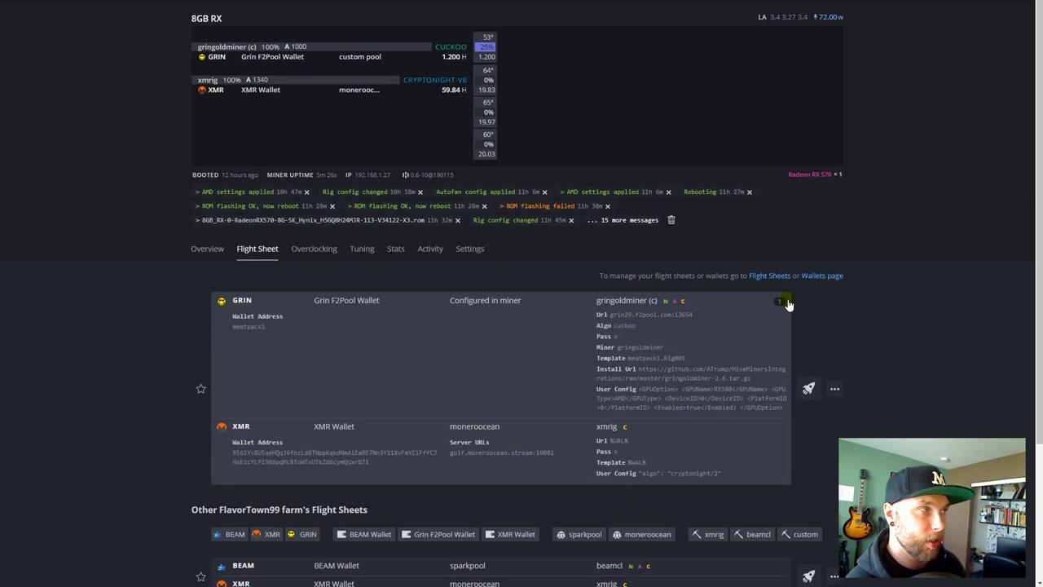